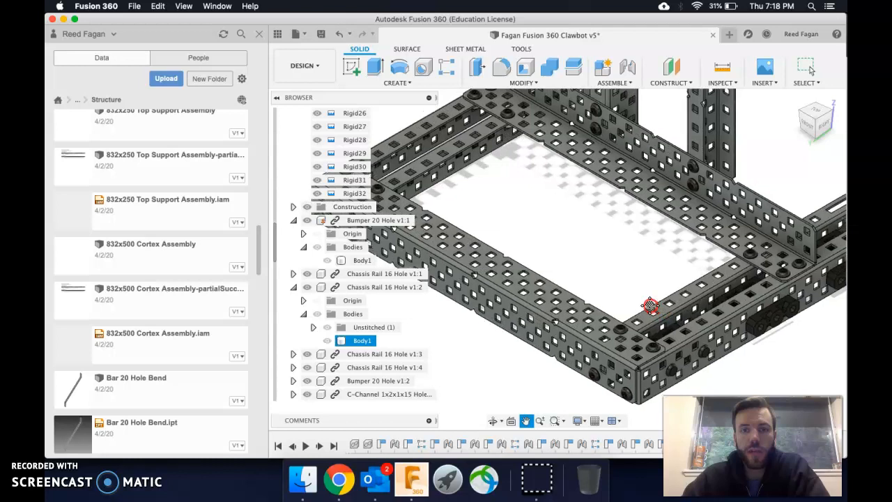
key(Escape)
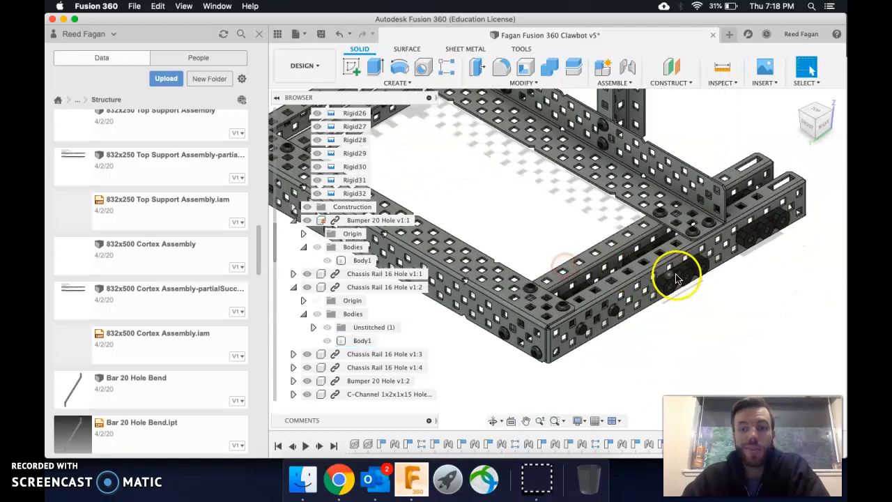
click(655, 317)
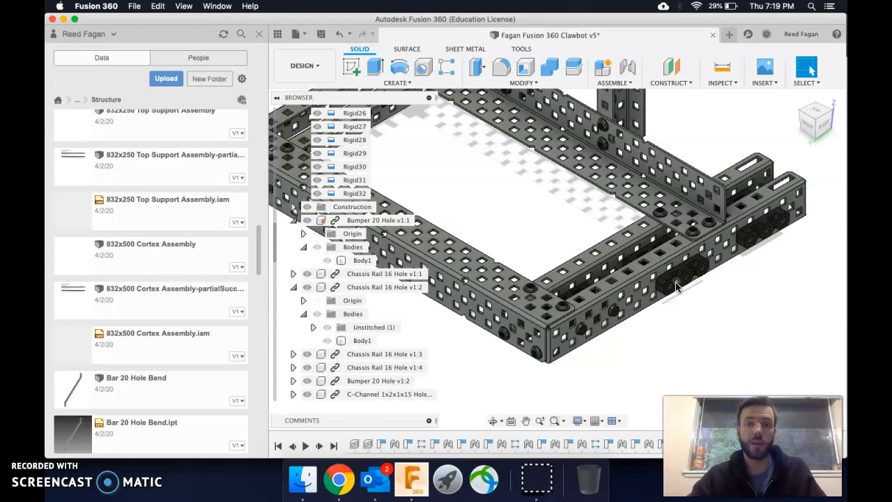
click(676, 286)
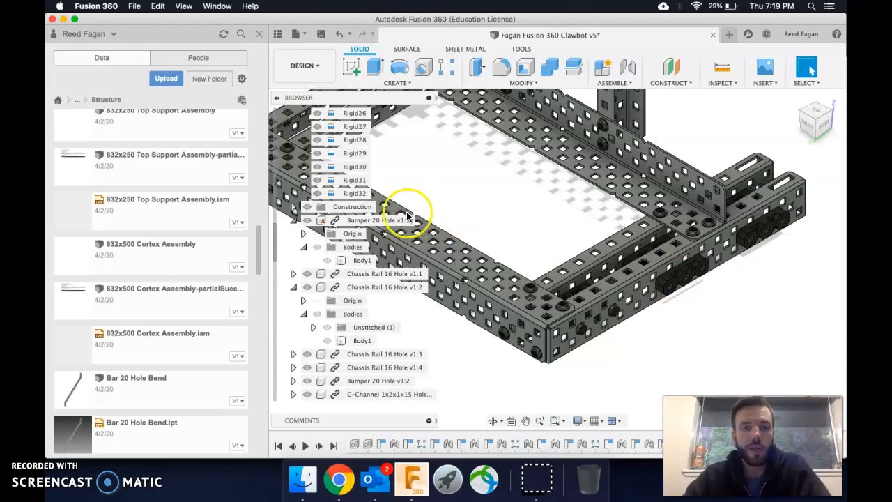
- Edit the Rigid26 joint between the outer chassis rail and the bearing flat, toggling its flip direction
scroll(333, 179, up, 3)
scroll(332, 180, up, 10)
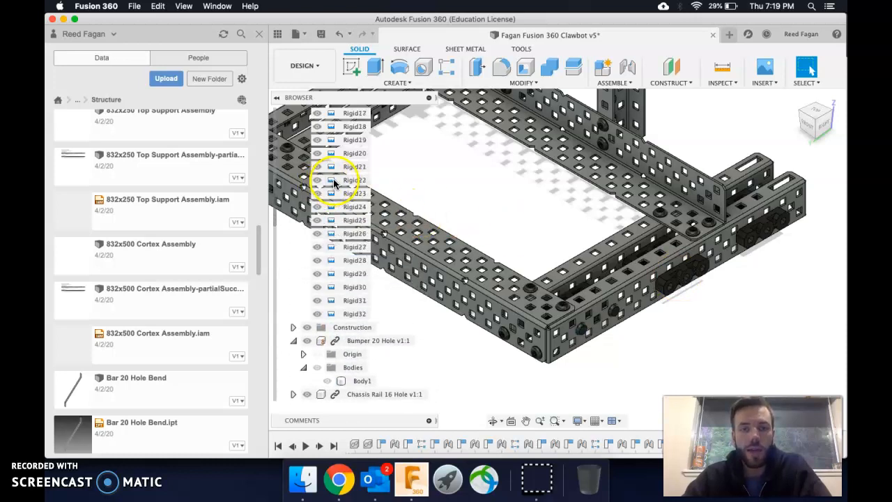
scroll(333, 180, up, 1)
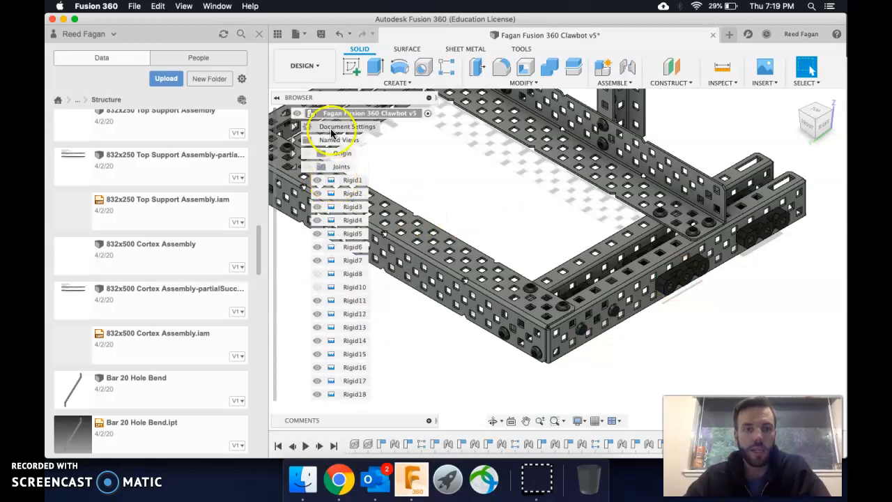
click(294, 167)
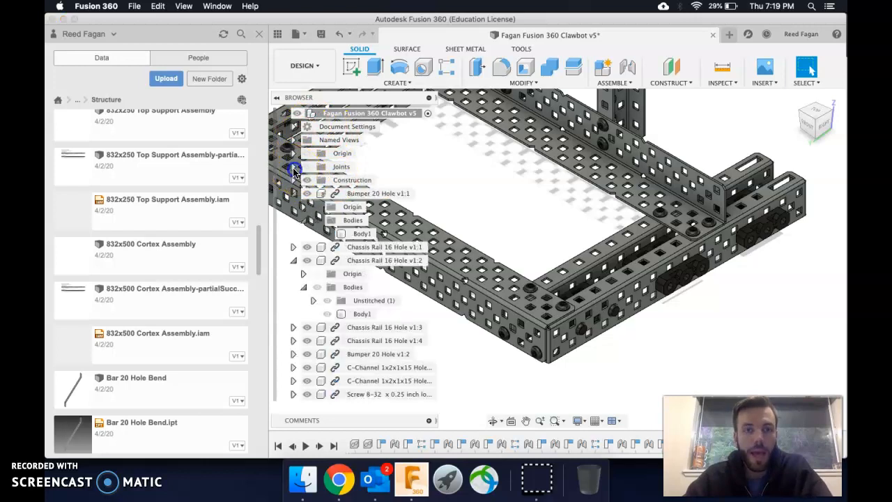
click(294, 170)
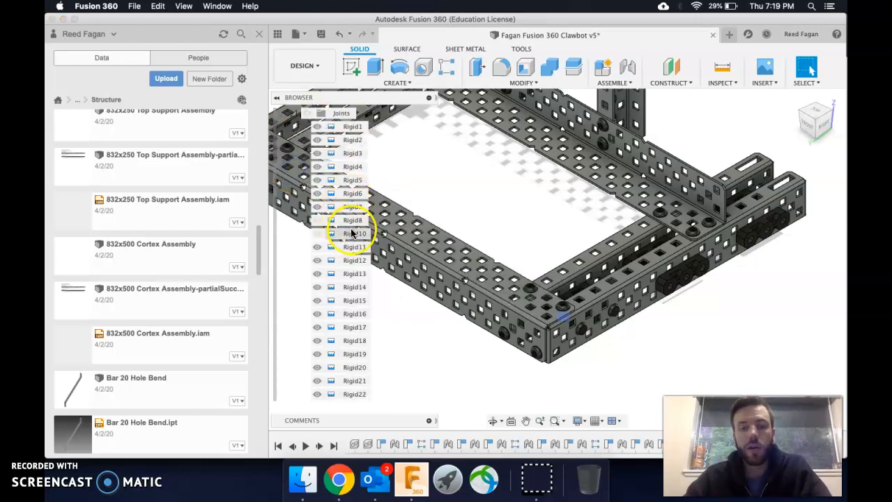
scroll(352, 284, down, 1)
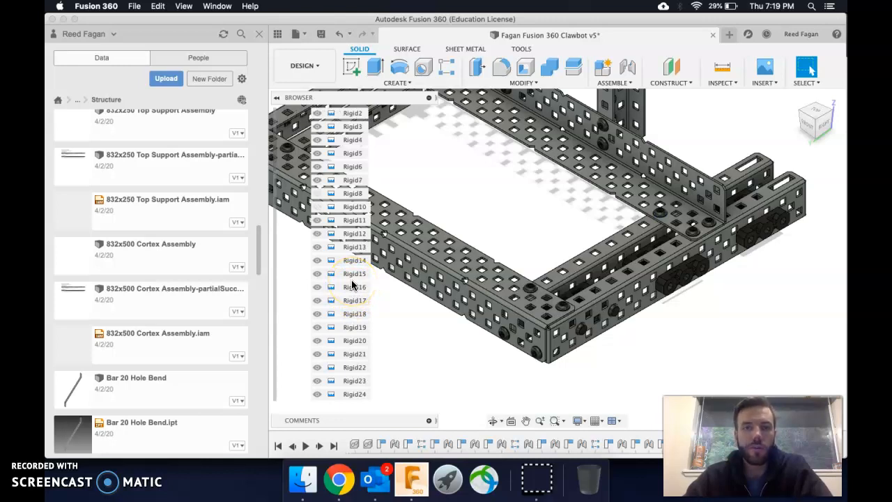
scroll(351, 284, down, 10)
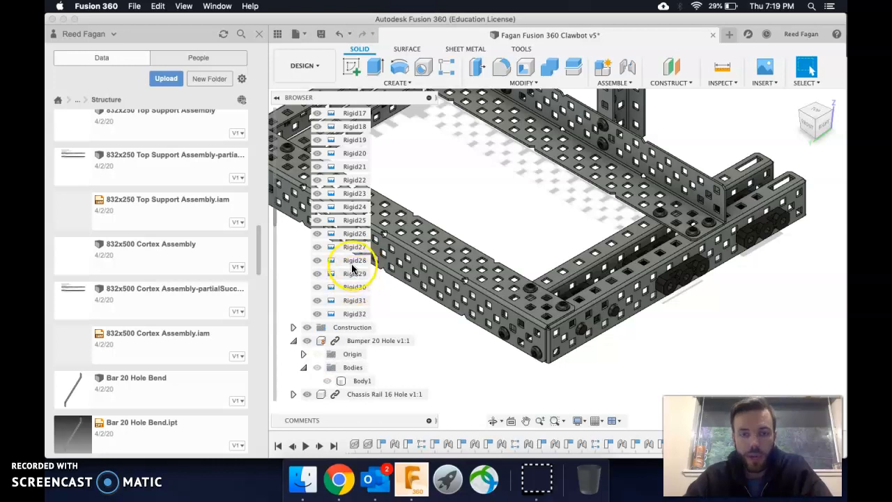
click(345, 260)
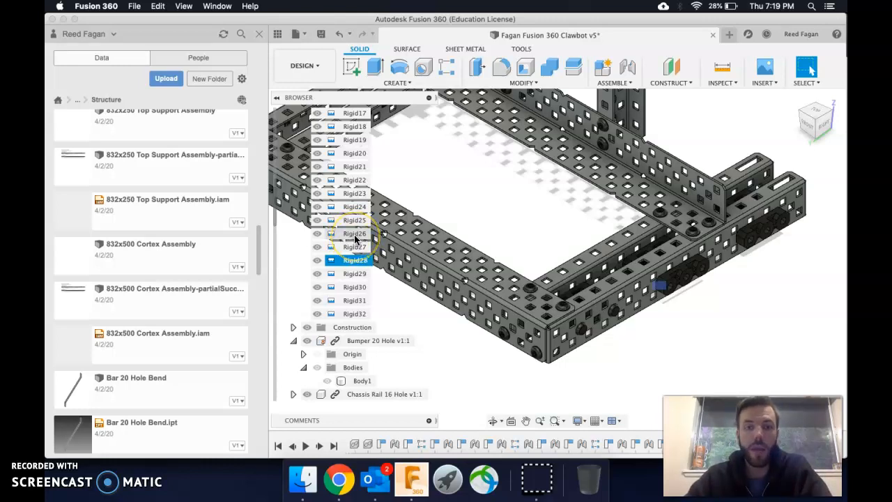
right_click(354, 238)
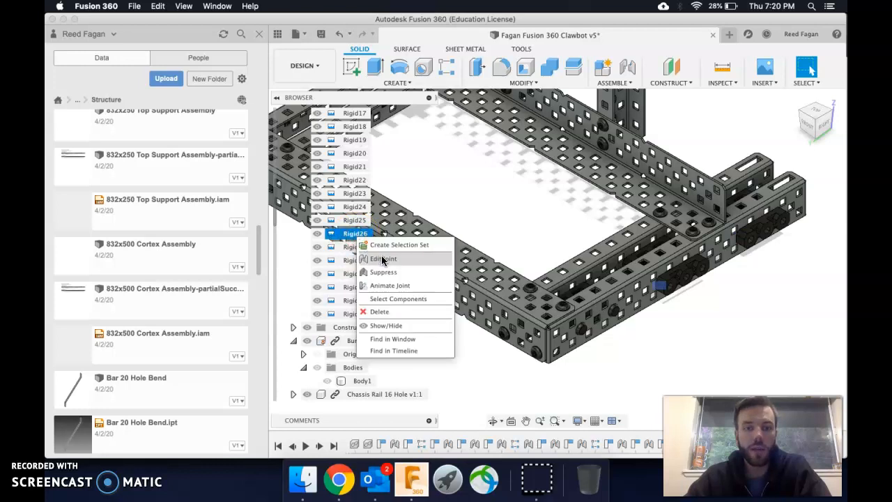
click(376, 259)
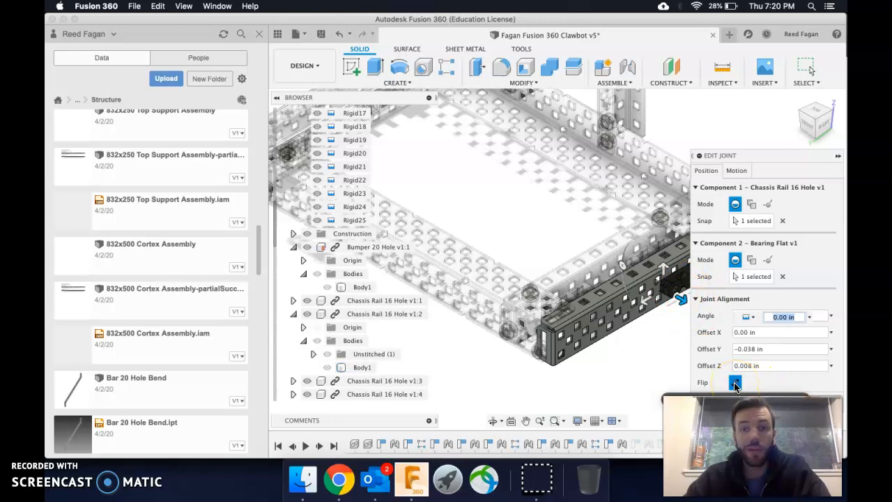
click(735, 383)
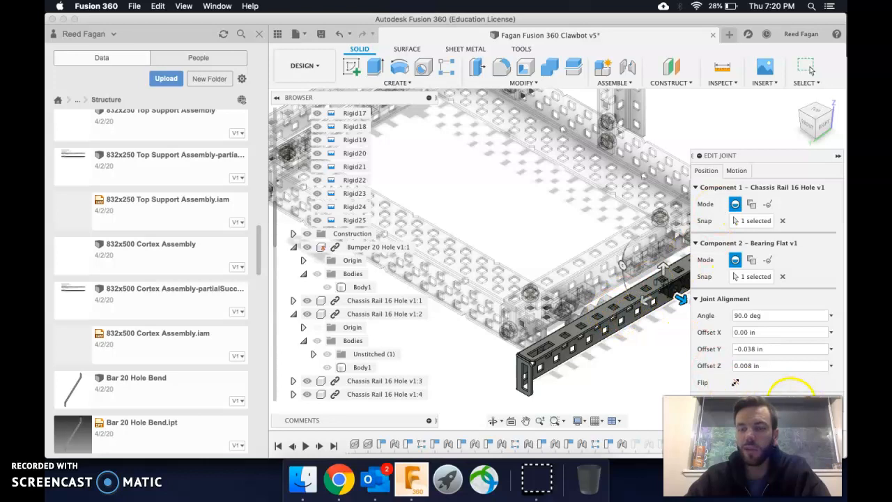
click(792, 404)
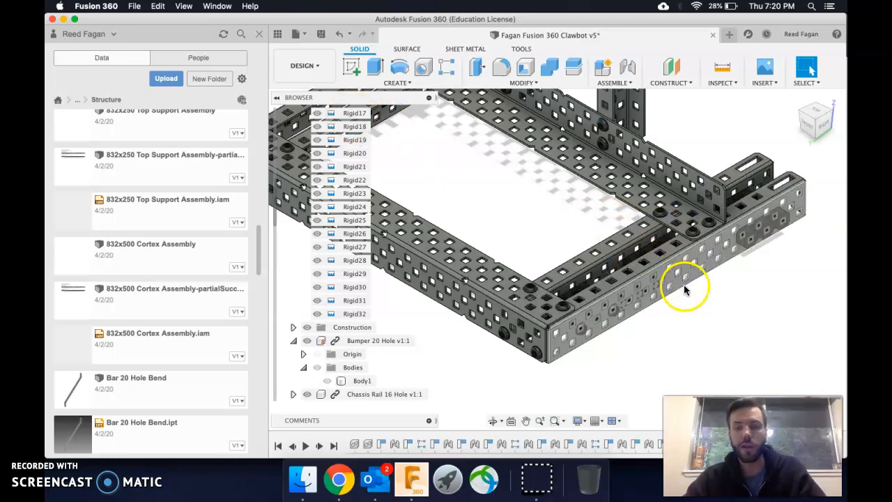
- Reopen the Rigid26 joint and shift the rail to about -0.03 in Offset Y and -0.175 in Offset Z, aligning its holes with the bearing flat
click(819, 123)
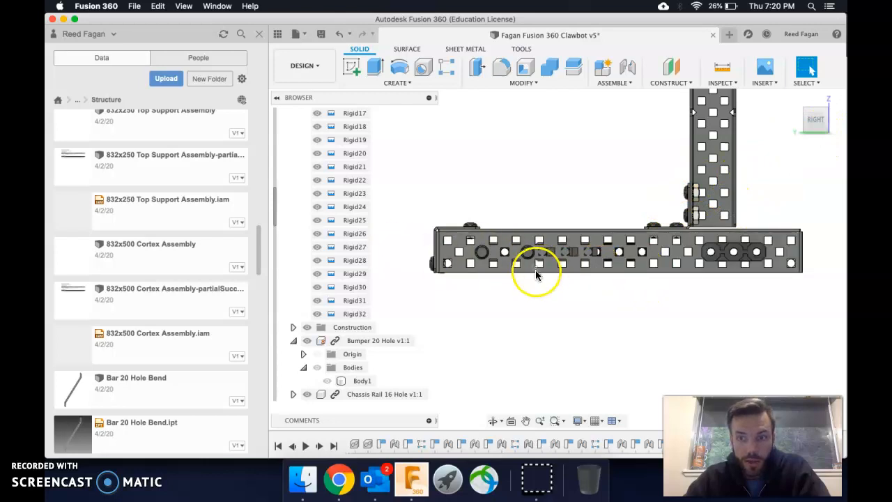
right_click(353, 236)
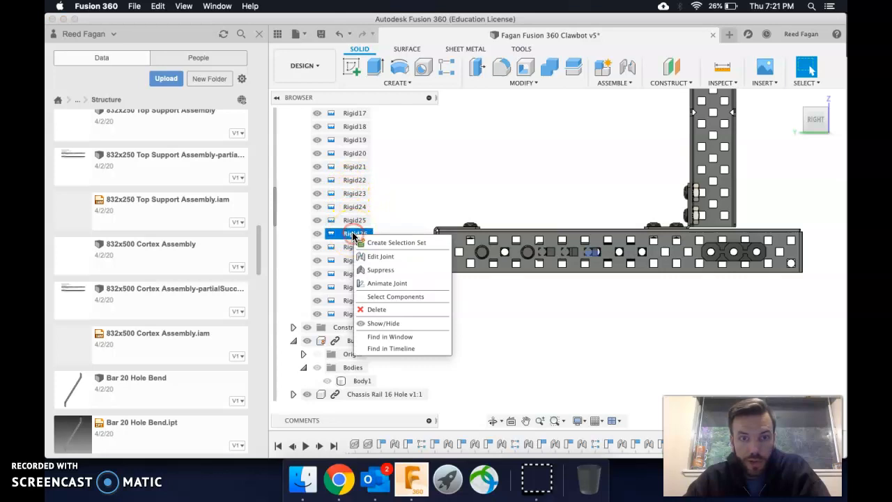
click(391, 257)
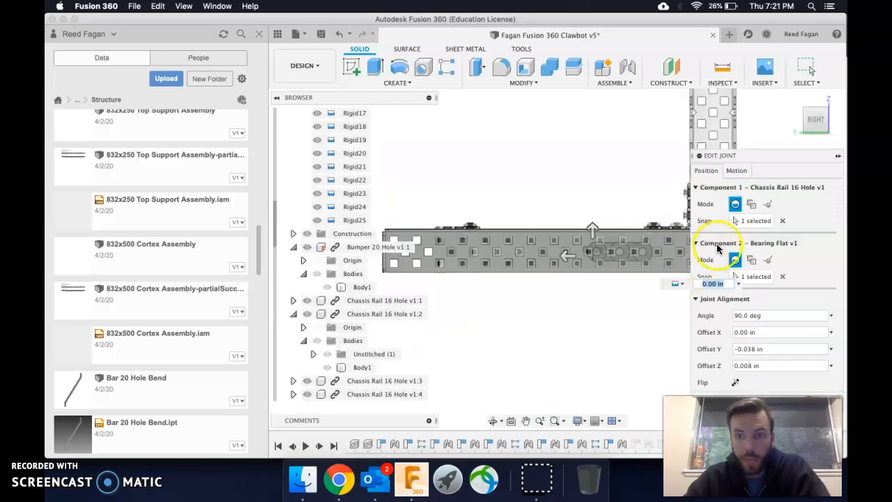
scroll(618, 255, up, 6)
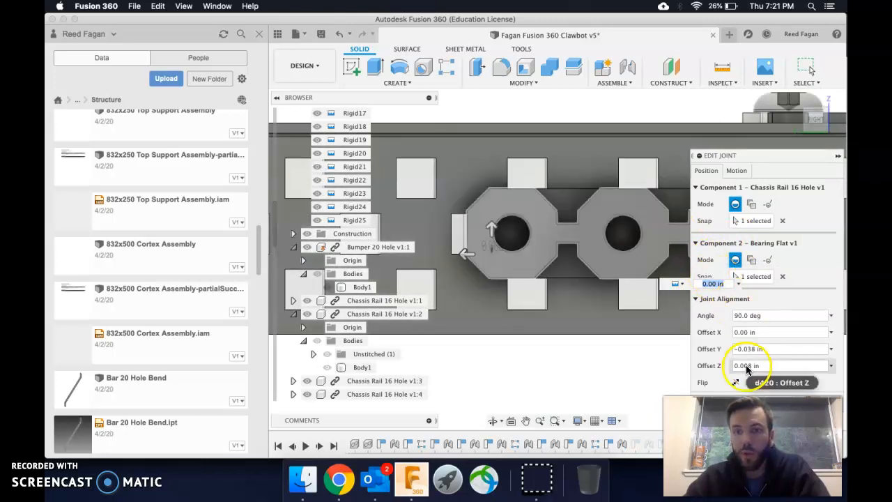
drag(468, 256, 534, 230)
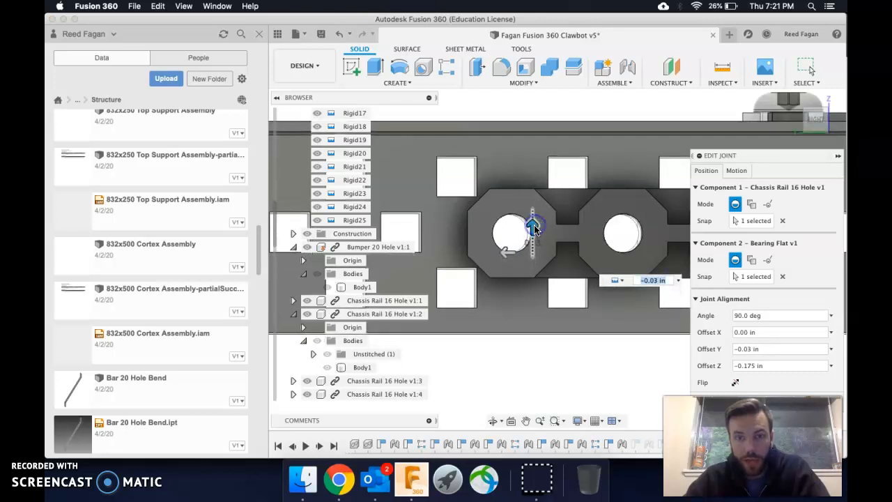
- Move the rail to an Offset X of about -0.034 in so it sits against the bearing flat, and finish the joint edit
click(817, 108)
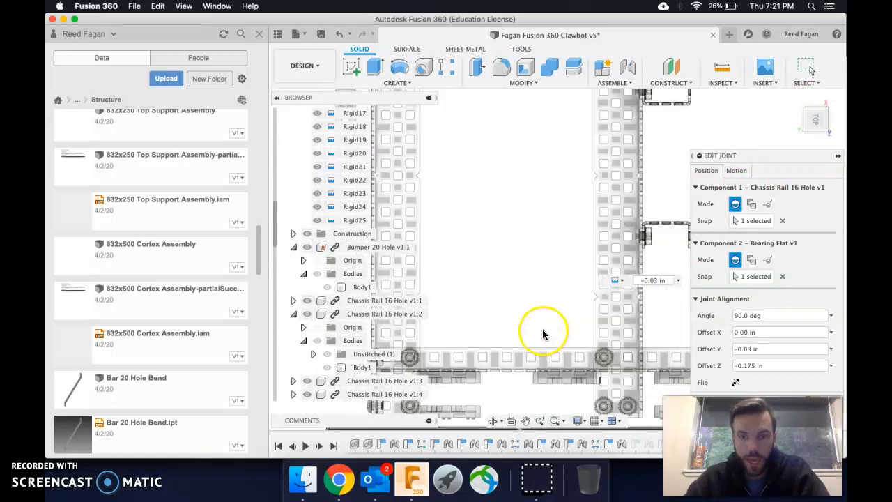
scroll(543, 335, down, 3)
middle_drag(547, 354, 548, 310)
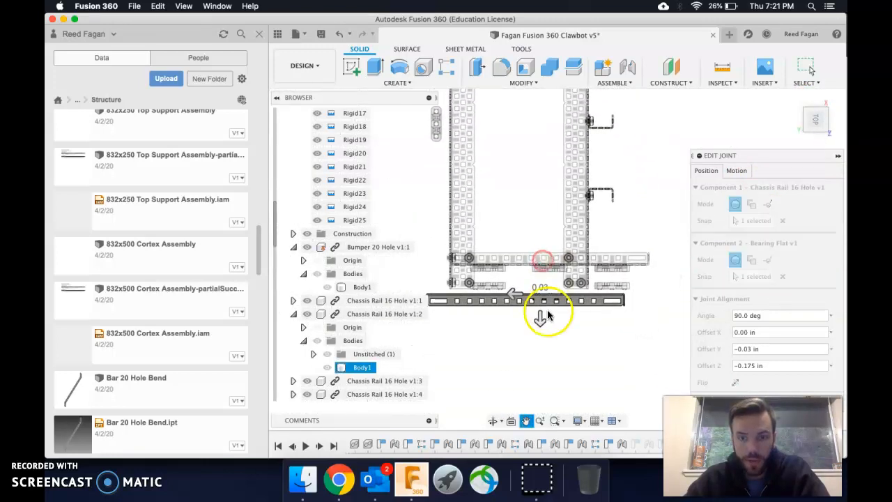
scroll(549, 305, up, 10)
scroll(556, 287, up, 4)
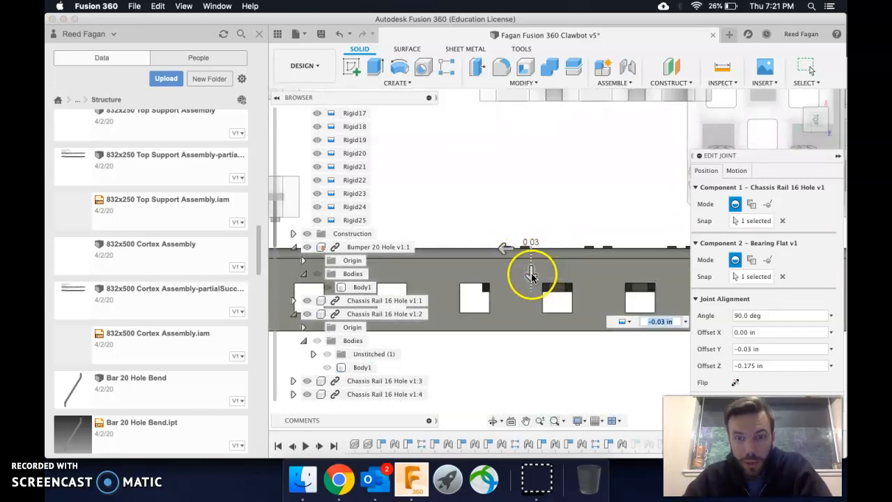
click(816, 137)
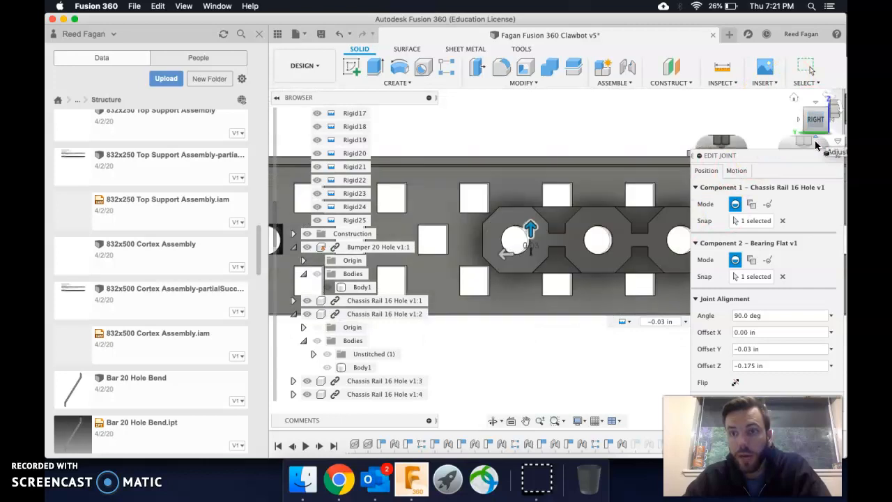
click(818, 140)
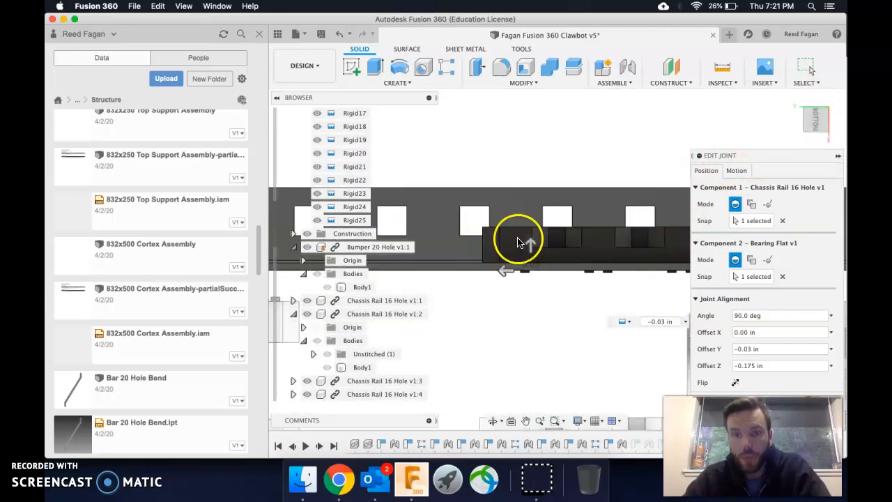
mouse_move(532, 244)
mouse_down()
mouse_move(534, 257)
mouse_move(529, 248)
mouse_up()
click(696, 379)
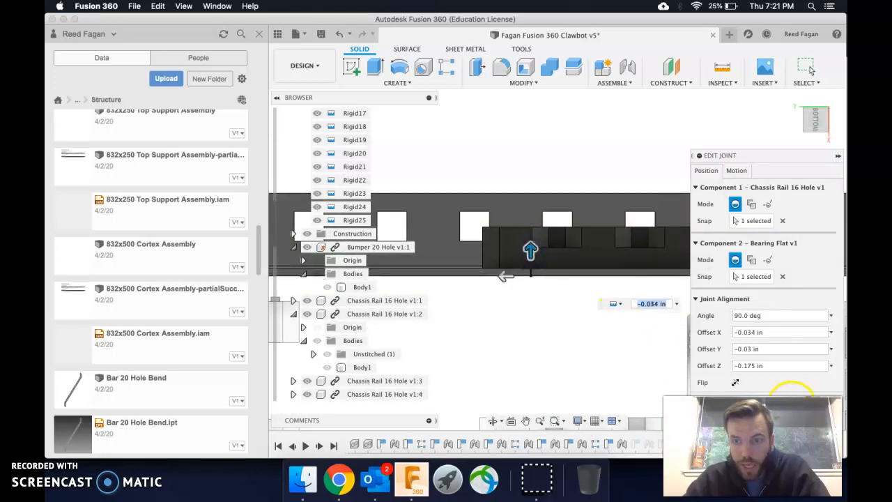
click(791, 404)
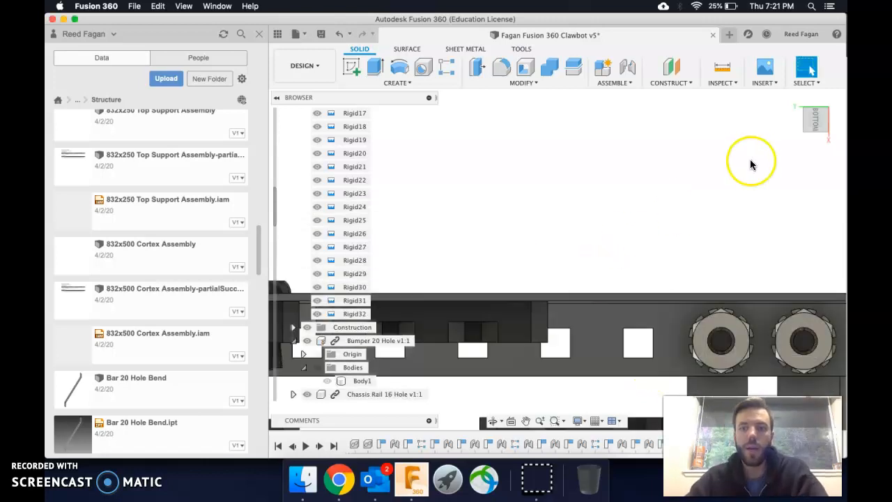
- Find the Bearing Pop Rivet in the ClawBot Robot - Student project's Structure folder and insert it into the current design
click(793, 97)
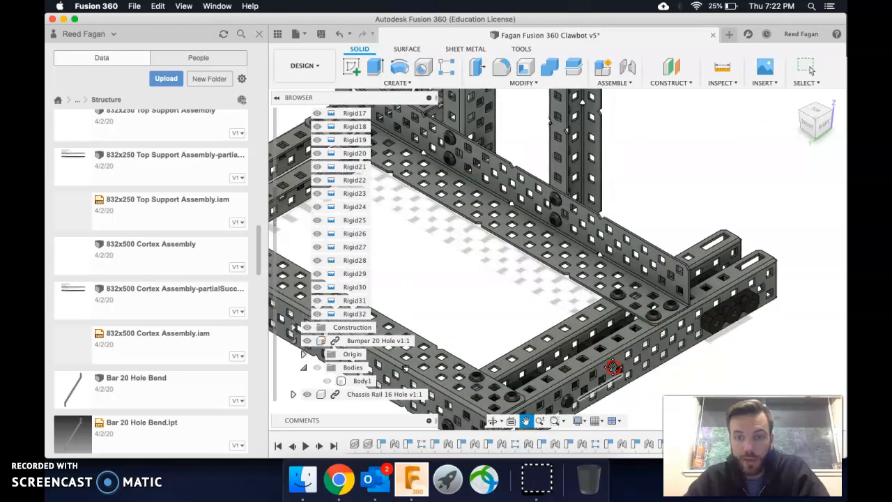
middle_drag(629, 376, 551, 300)
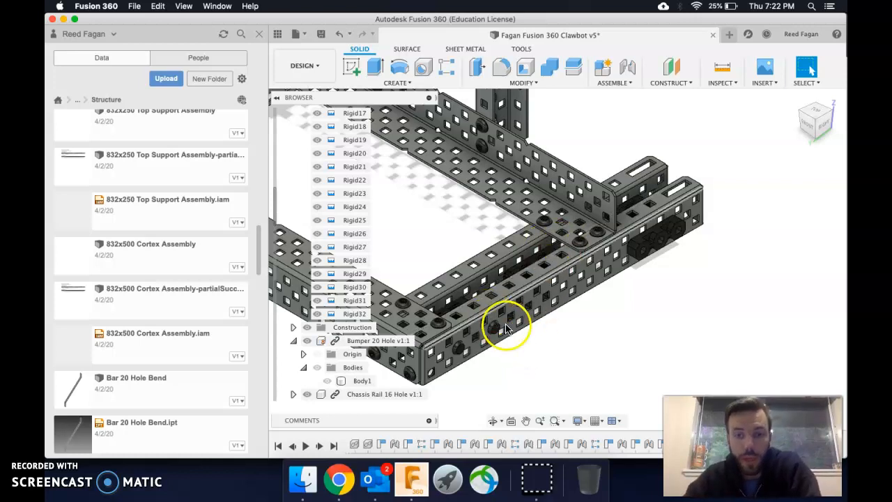
click(545, 323)
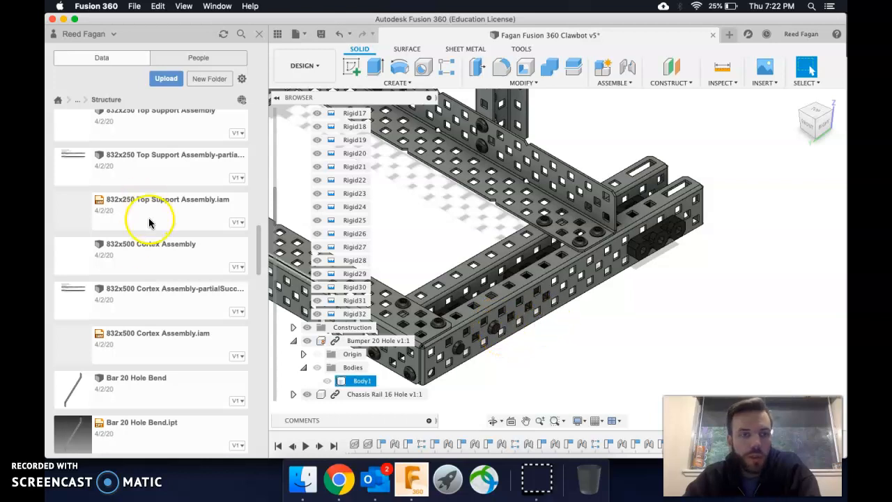
scroll(131, 154, up, 10)
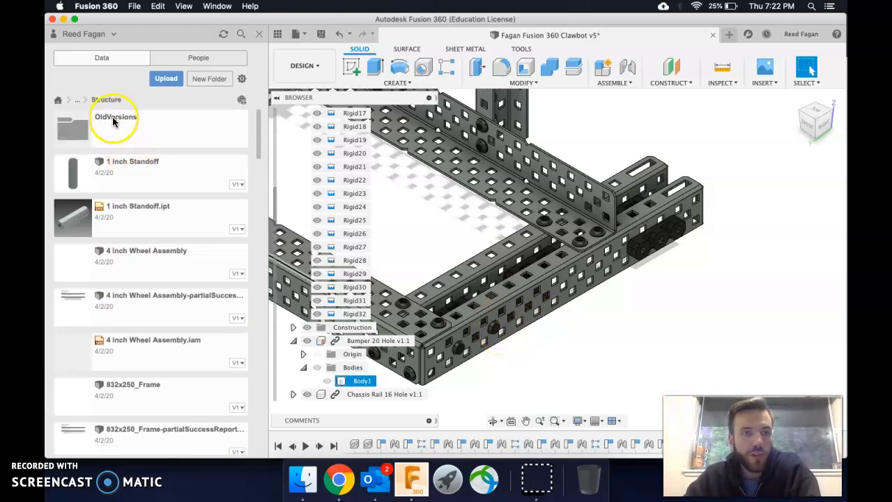
click(78, 102)
click(105, 142)
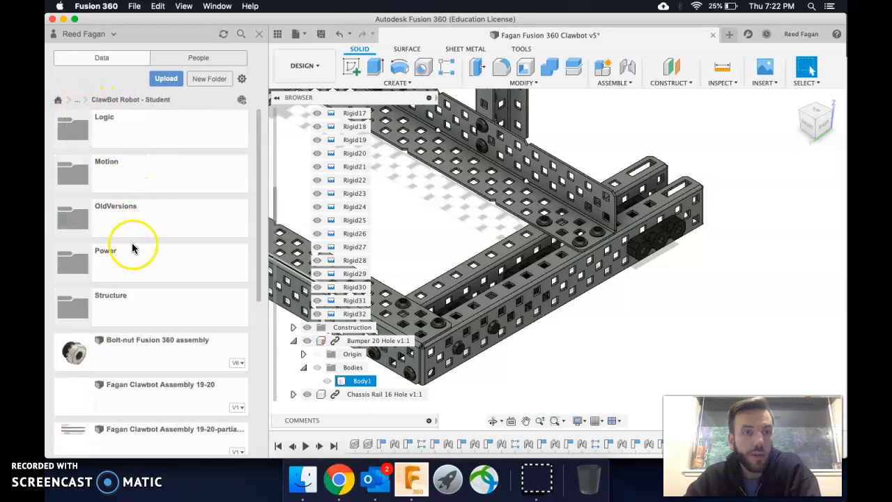
click(135, 297)
scroll(146, 202, down, 15)
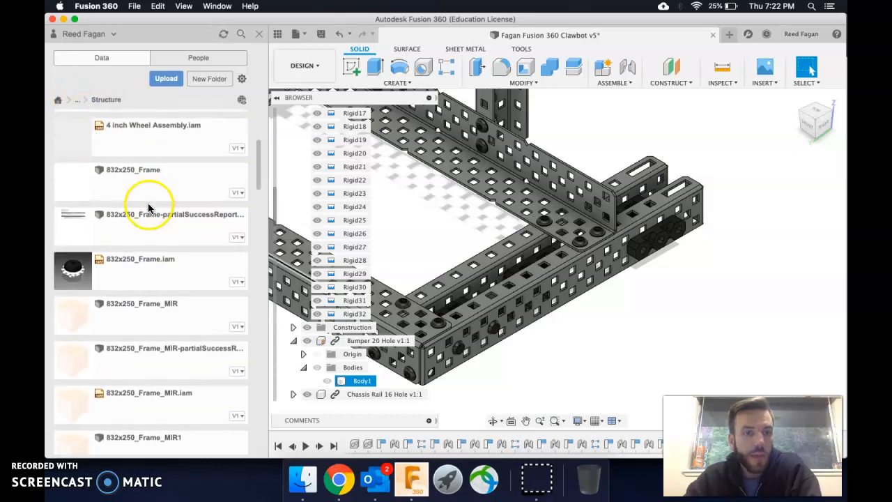
scroll(138, 228, down, 10)
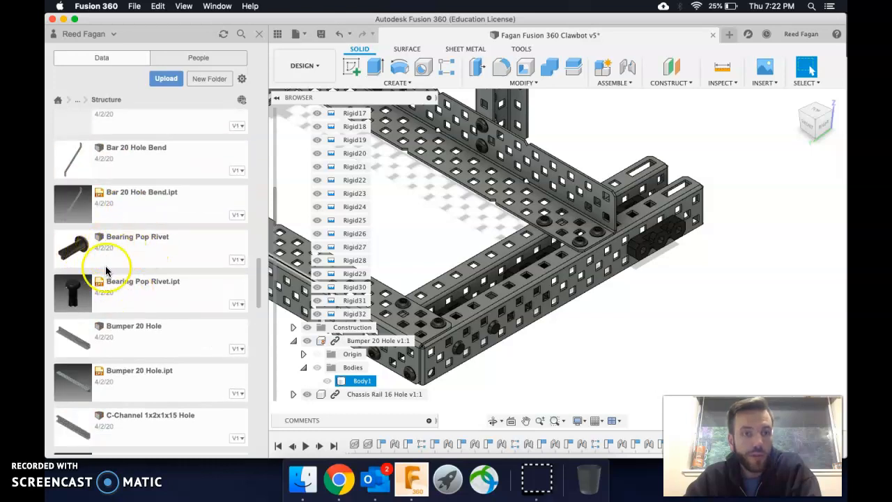
right_click(130, 249)
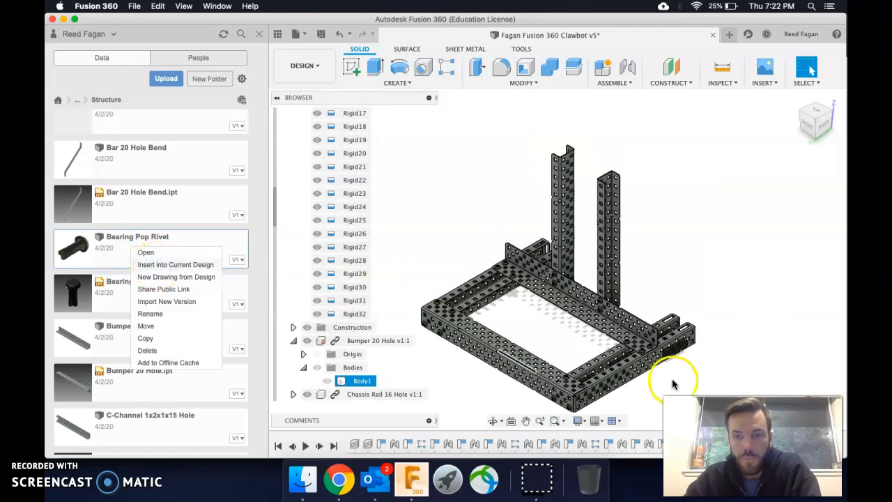
- Move the inserted pop rivet out beside the outer chassis rail, near the bearing flat, and accept its position
scroll(516, 289, up, 10)
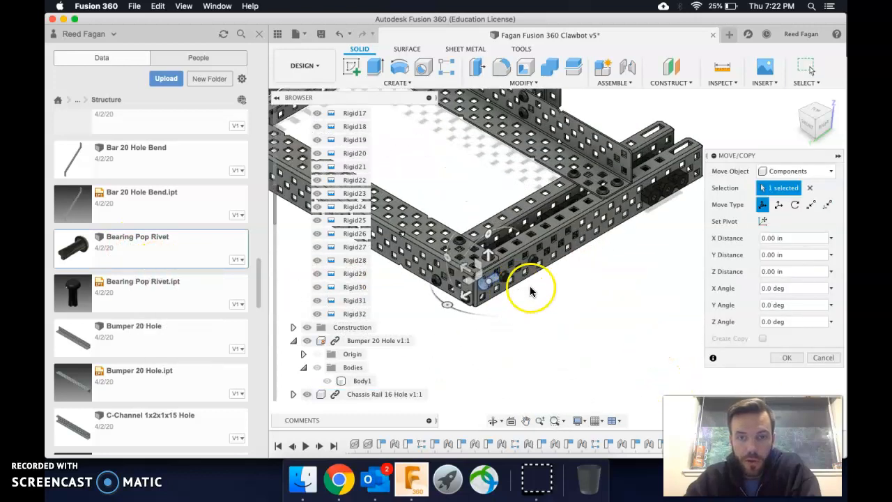
drag(473, 282, 642, 232)
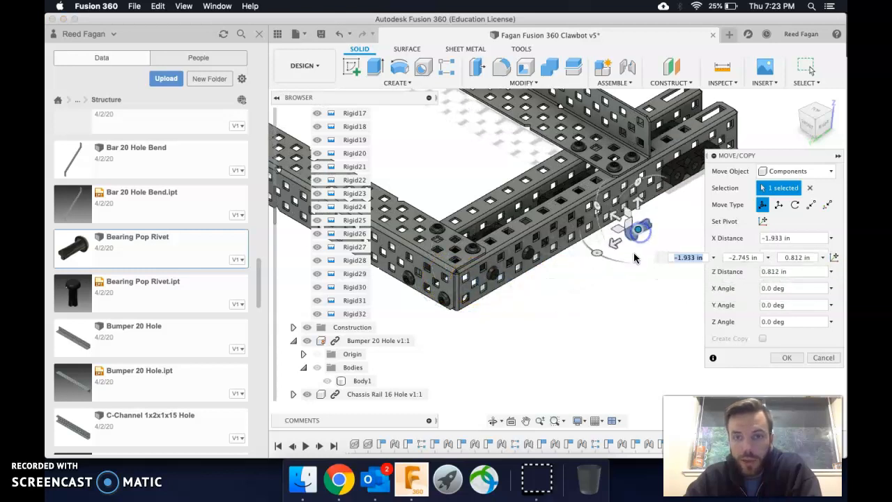
drag(592, 247, 679, 204)
click(787, 357)
- Start a joint with a chassis rail hole's lower edge as Component 1 and the underside of the pop rivet's head as Component 2
scroll(630, 235, up, 5)
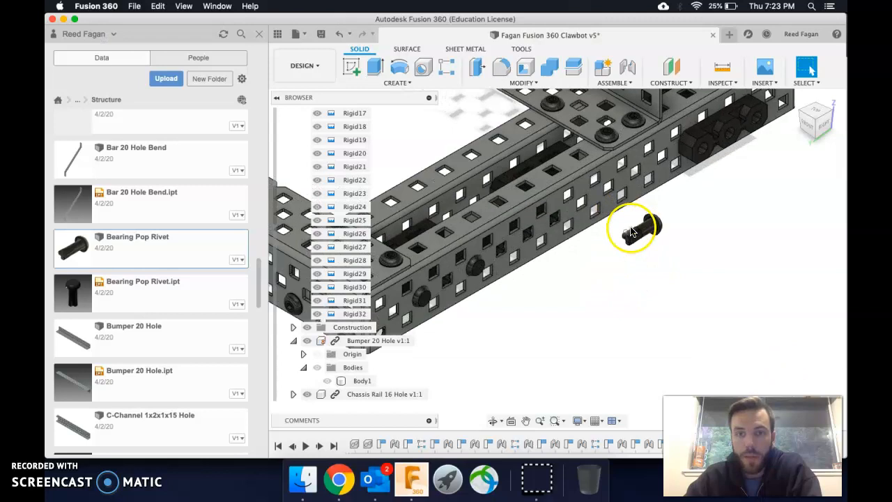
scroll(666, 217, up, 3)
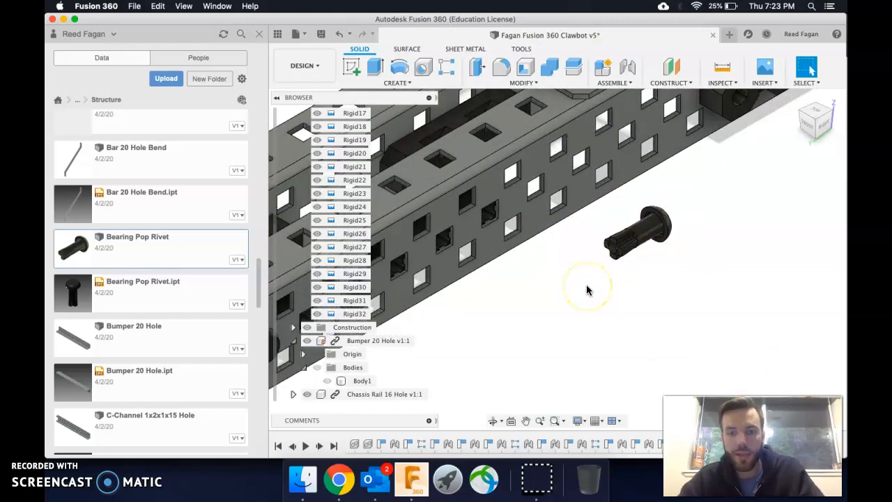
key(j)
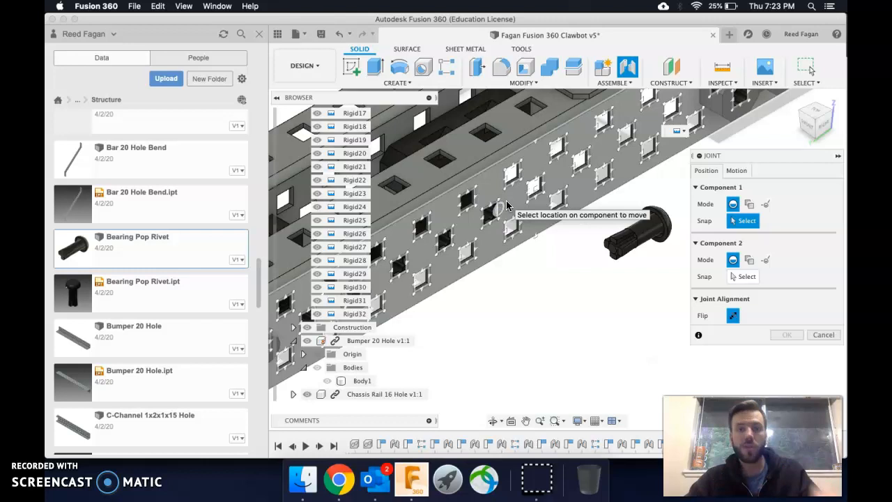
click(516, 203)
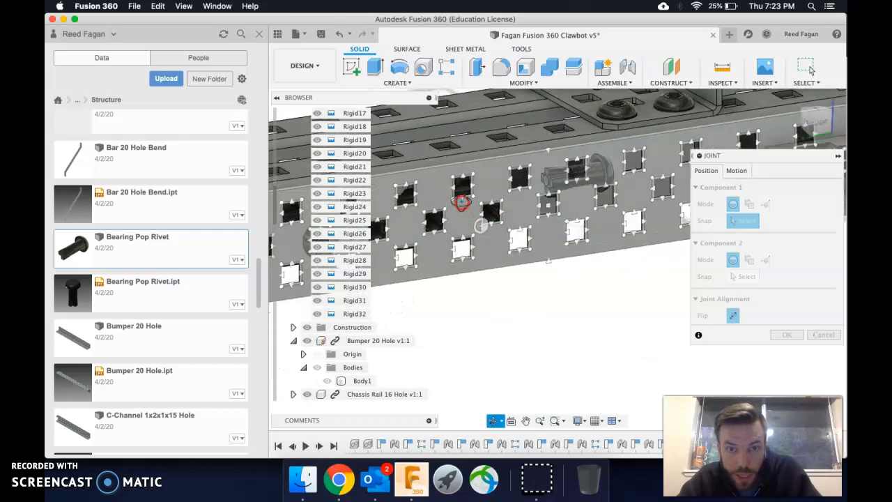
click(422, 213)
middle_drag(422, 209, 518, 205)
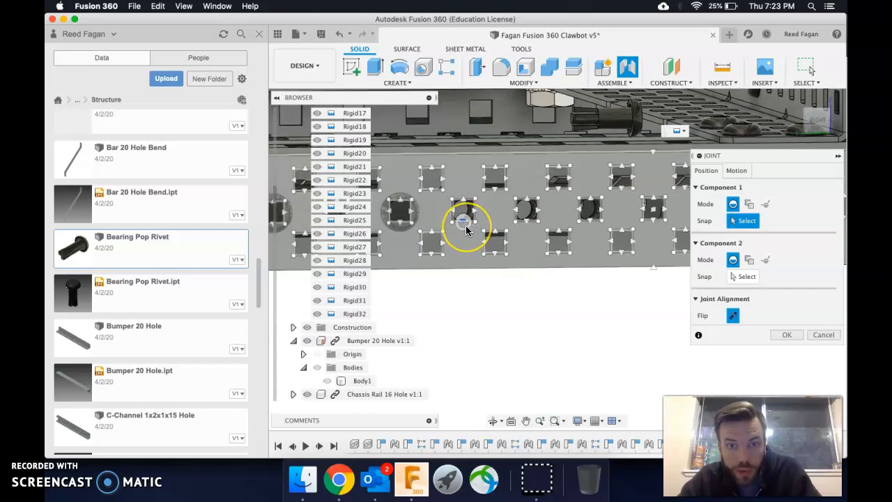
click(463, 220)
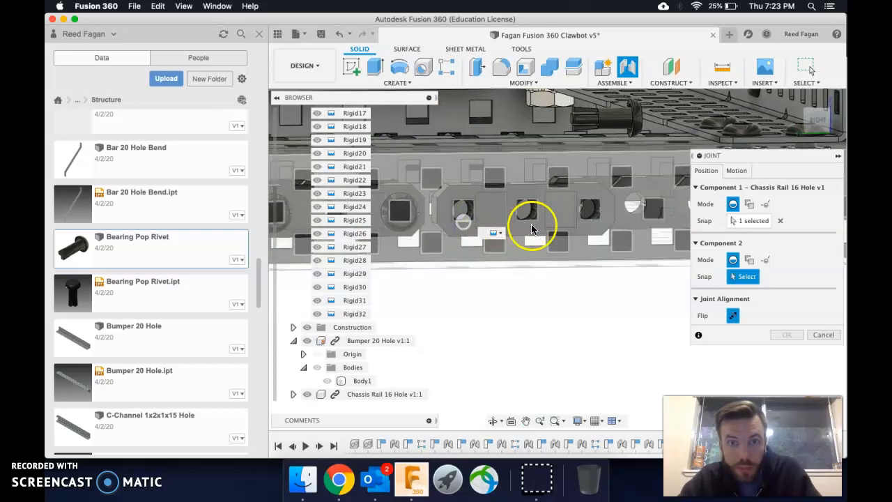
shift+middle_drag(624, 154, 703, 121)
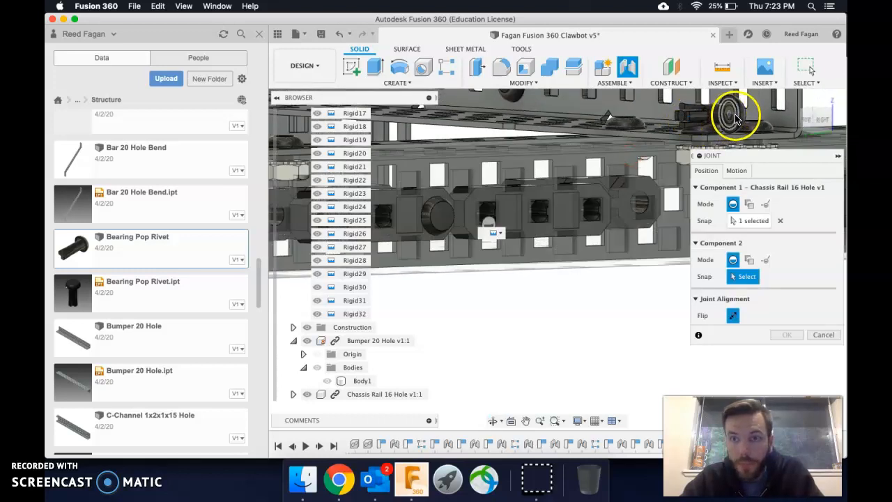
scroll(735, 118, up, 5)
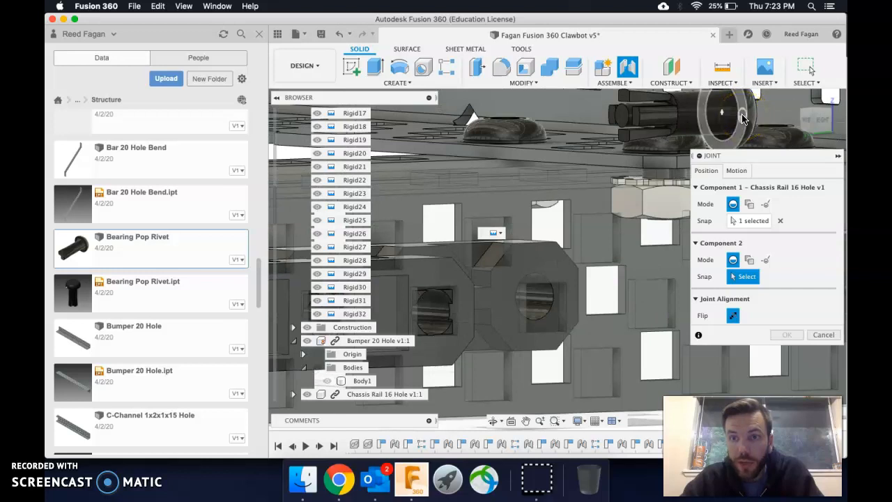
click(743, 117)
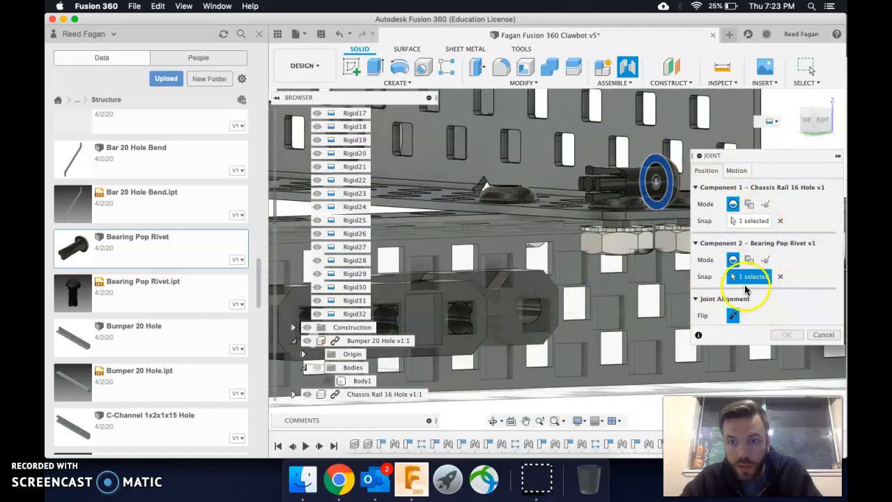
- Swap the joint selections, making the rivet head's underside Component 1 and the lower edge midpoint of the rail hole over the bearing flat Component 2
click(780, 276)
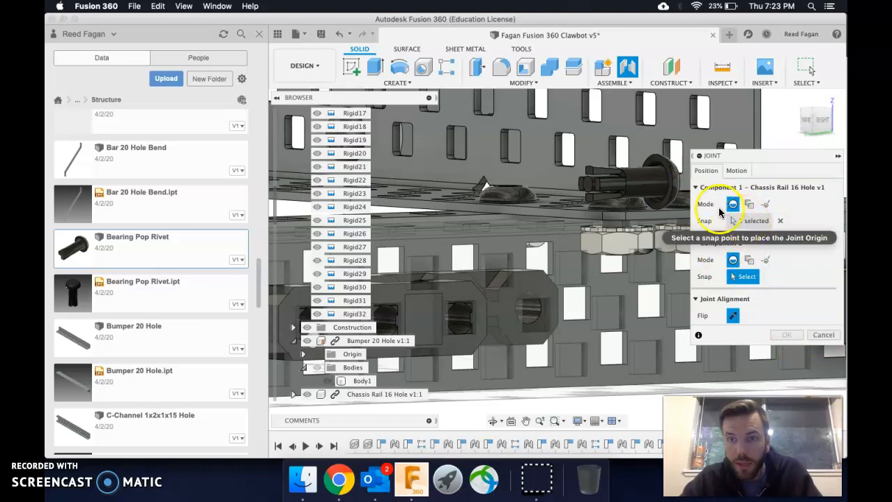
click(746, 221)
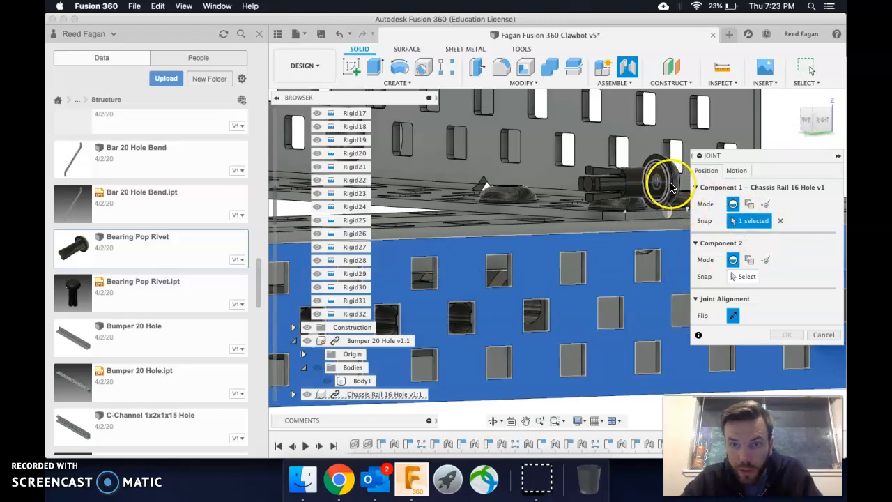
scroll(669, 187, up, 5)
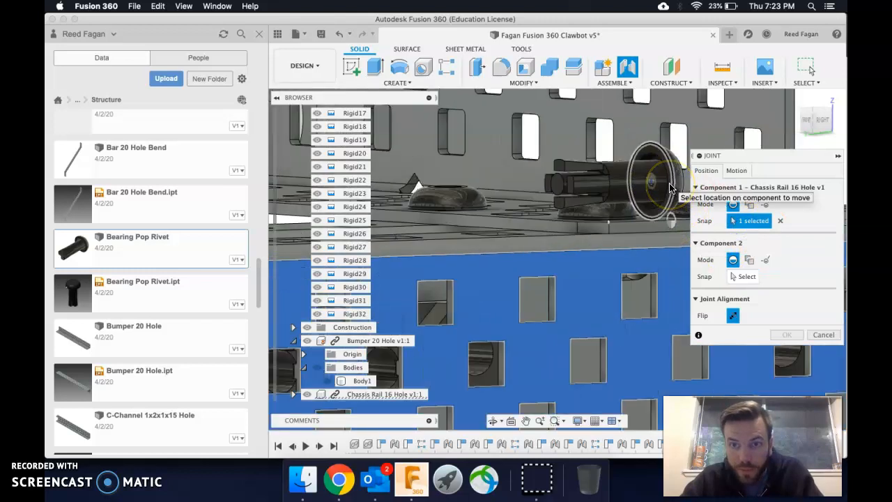
click(669, 187)
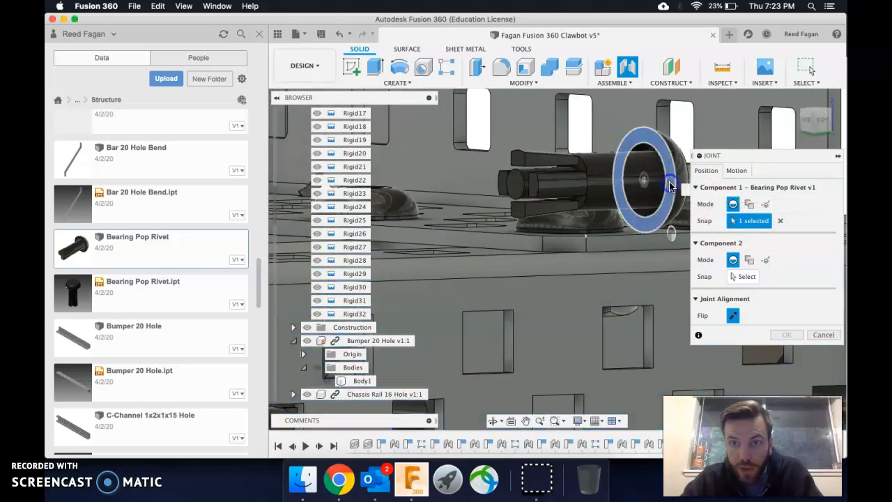
click(526, 421)
drag(534, 320, 727, 266)
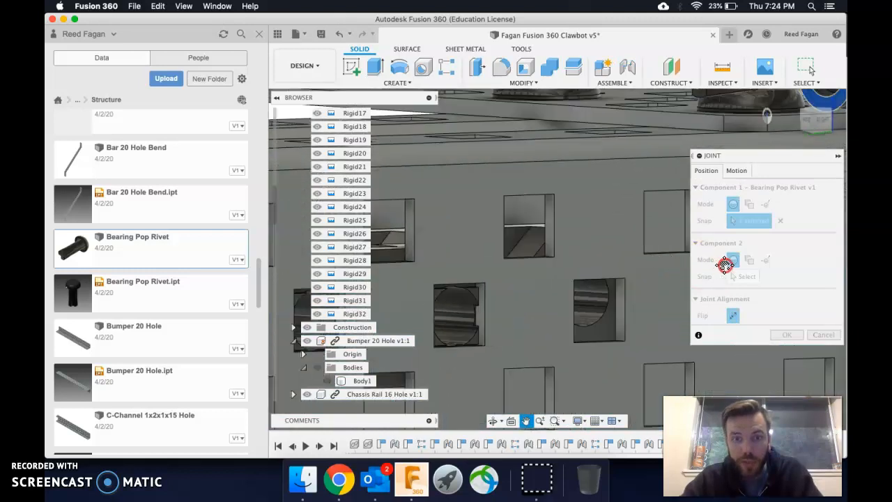
drag(423, 296, 508, 262)
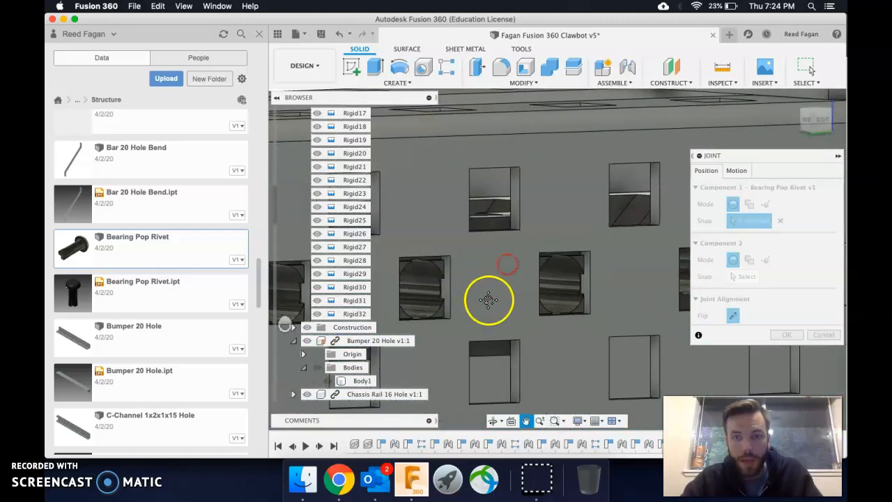
key(Escape)
click(748, 277)
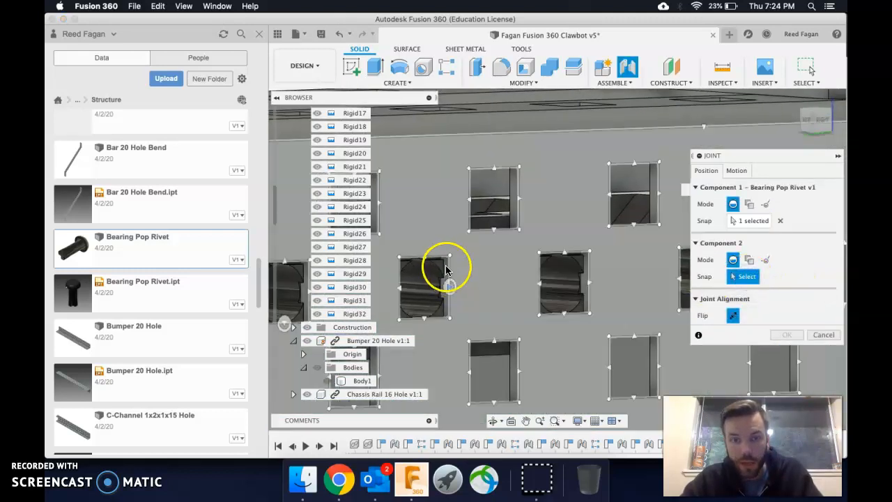
click(427, 327)
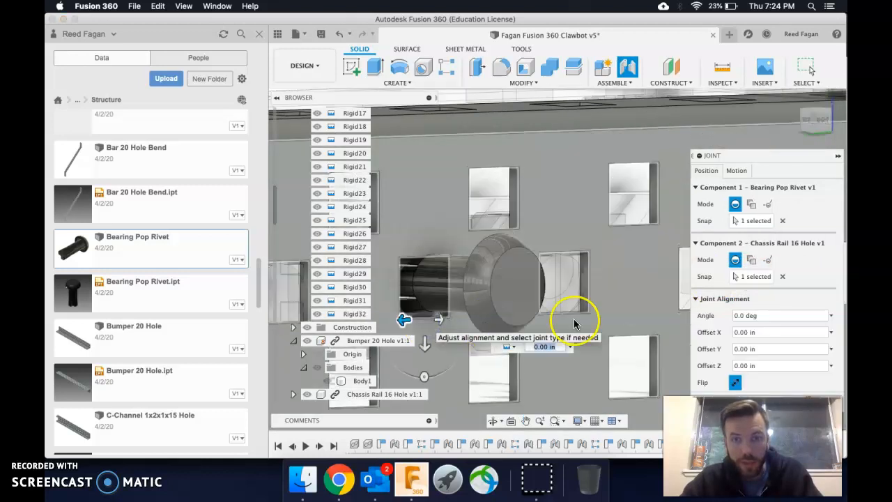
- Shift the pop rivet to an Offset Y of about -0.082 in, centring it over the chassis rail hole
click(823, 124)
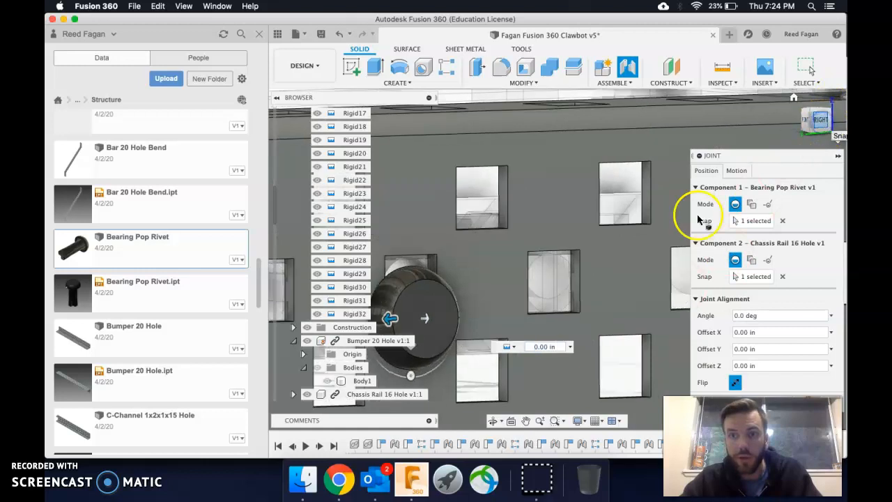
middle_drag(443, 298, 696, 248)
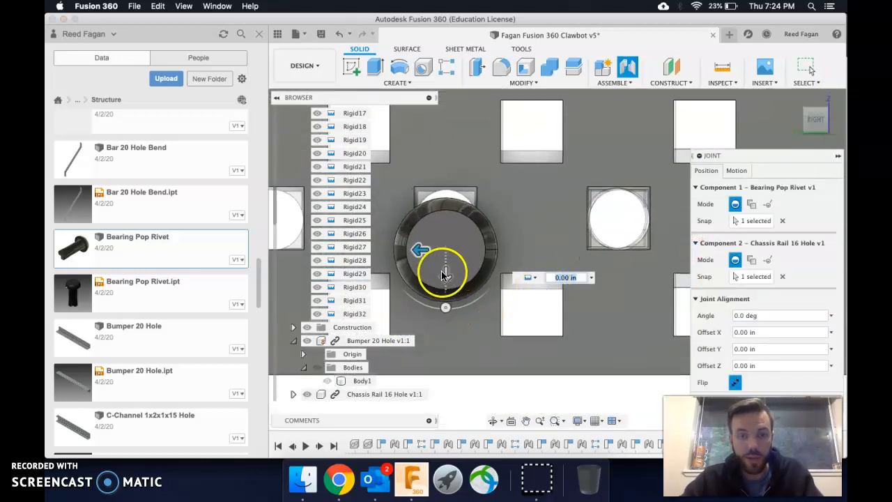
drag(446, 279, 448, 250)
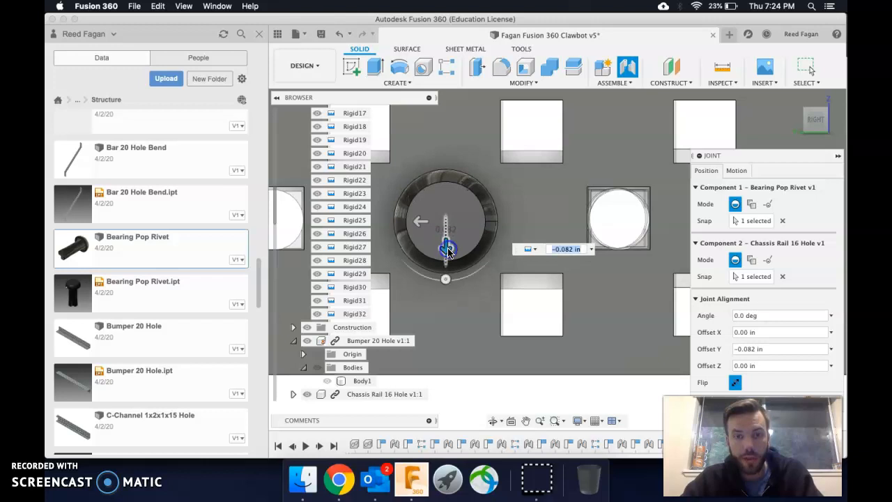
- Adjust the pop rivet's Offset Z to about 0.002 in against the rail face and create the rigid joint
click(813, 114)
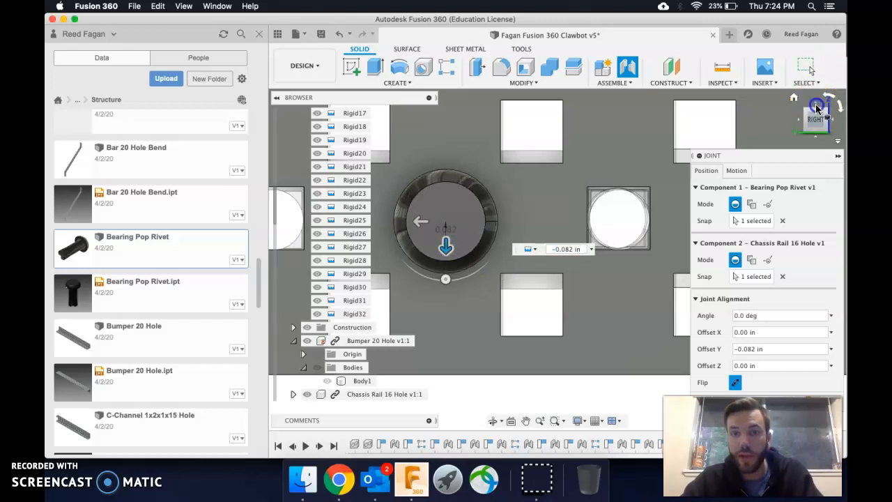
click(816, 106)
middle_drag(456, 332, 503, 141)
drag(494, 371, 498, 373)
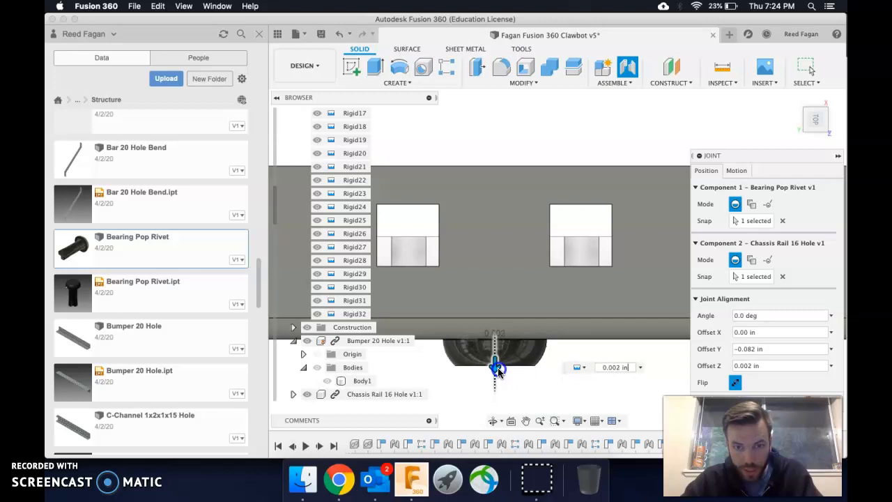
click(653, 372)
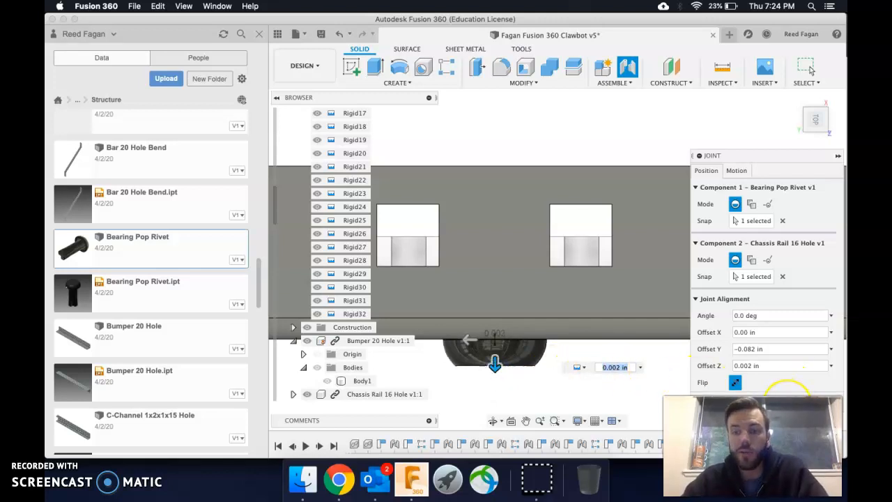
key(Return)
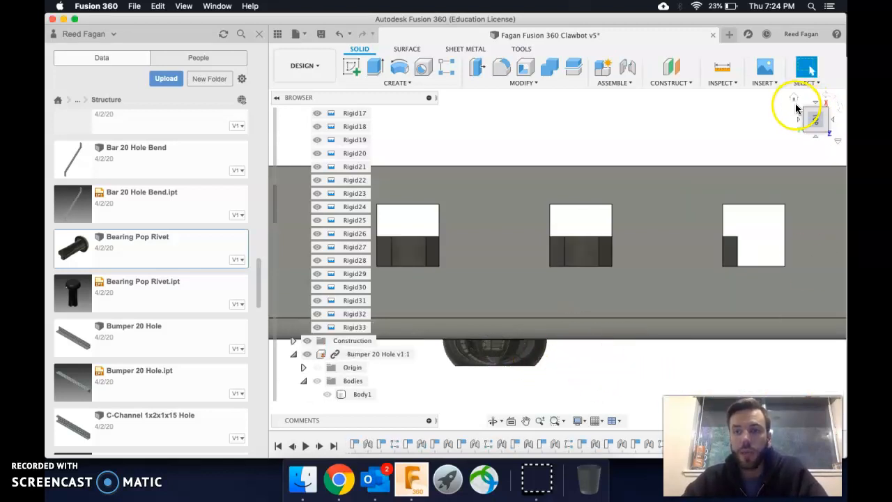
click(796, 101)
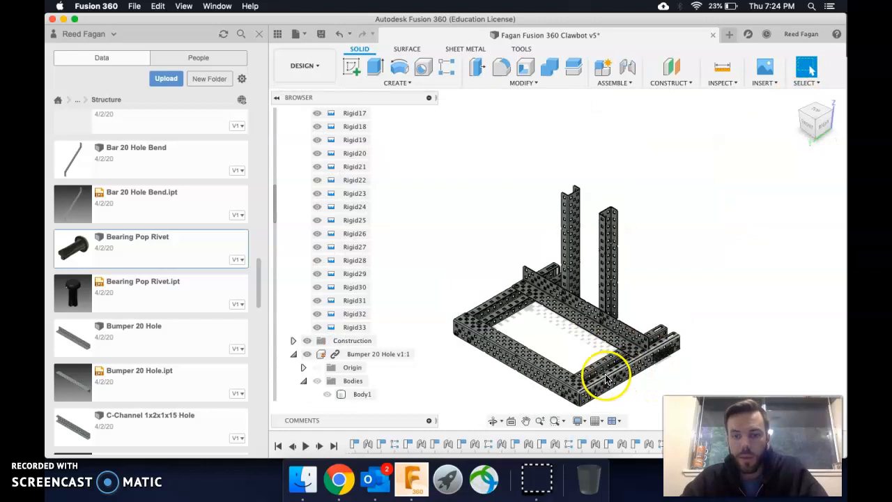
scroll(606, 376, up, 10)
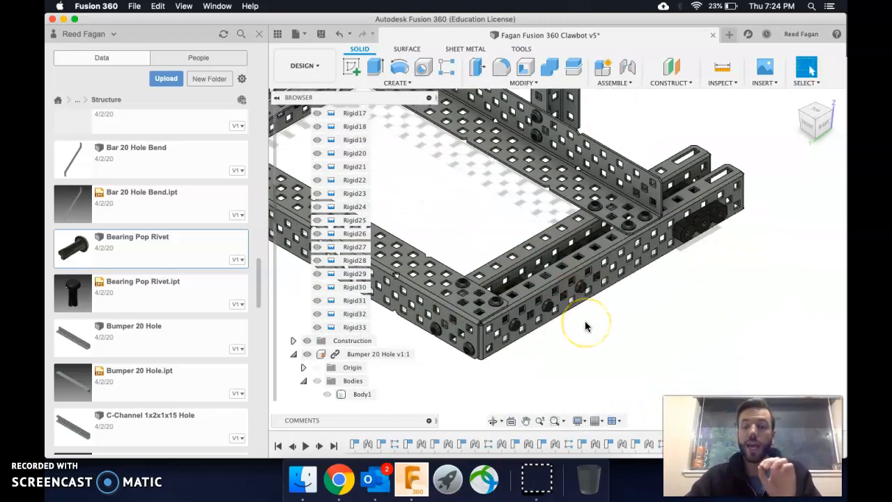
scroll(560, 302, up, 8)
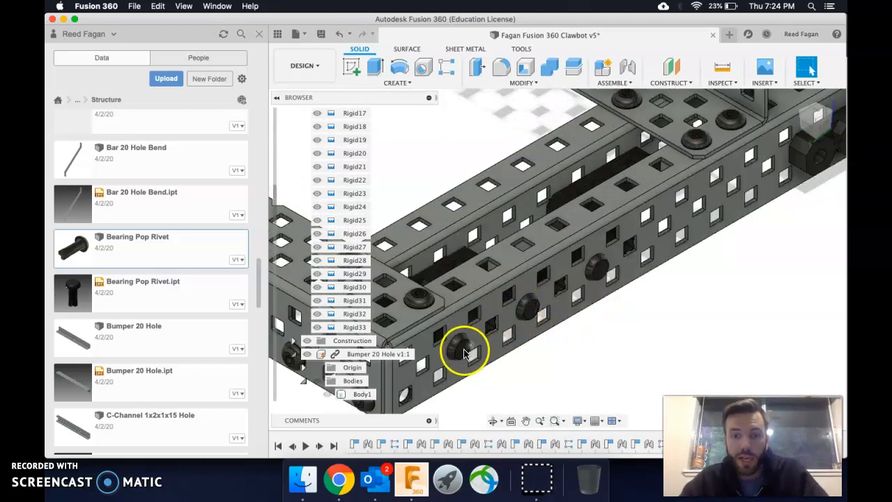
right_click(600, 270)
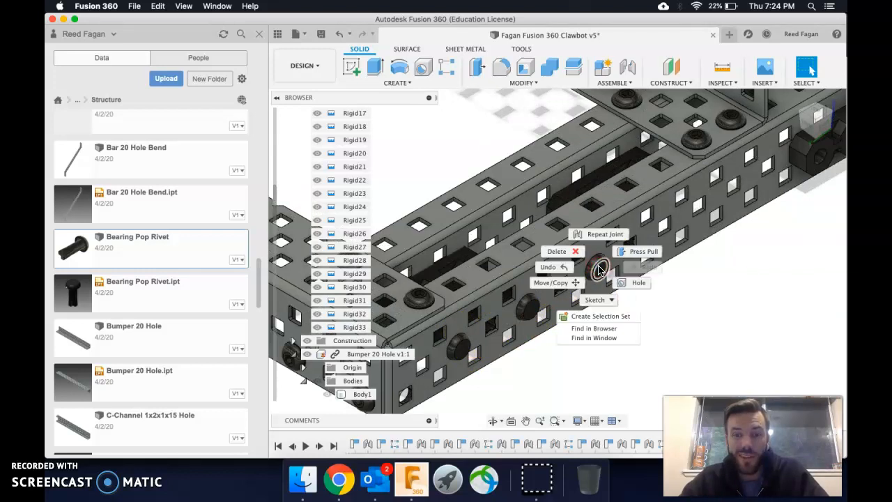
click(584, 260)
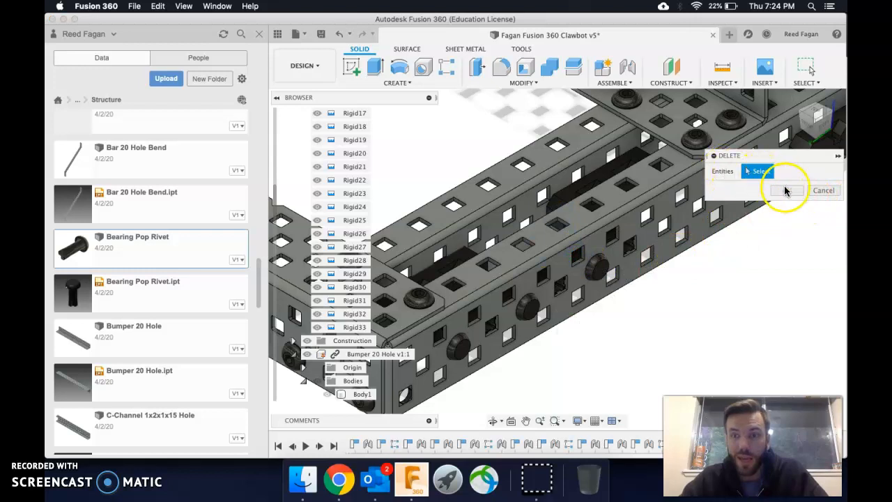
click(750, 180)
click(602, 267)
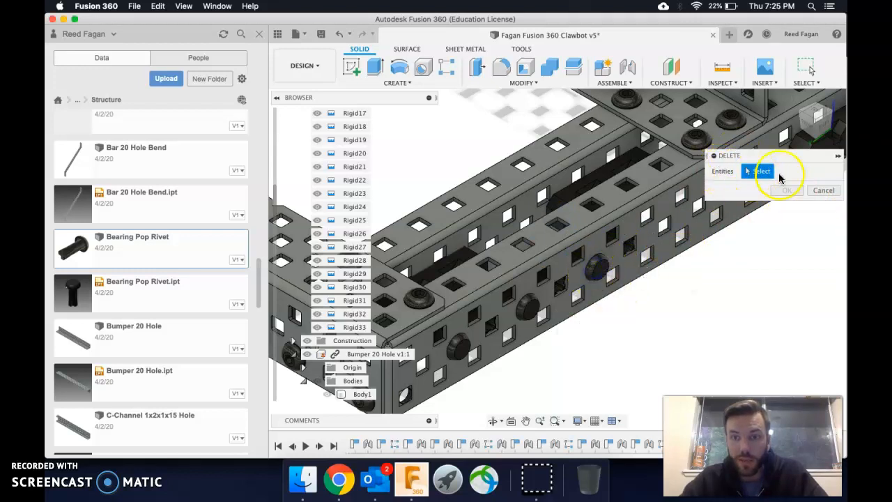
click(787, 190)
scroll(606, 285, up, 2)
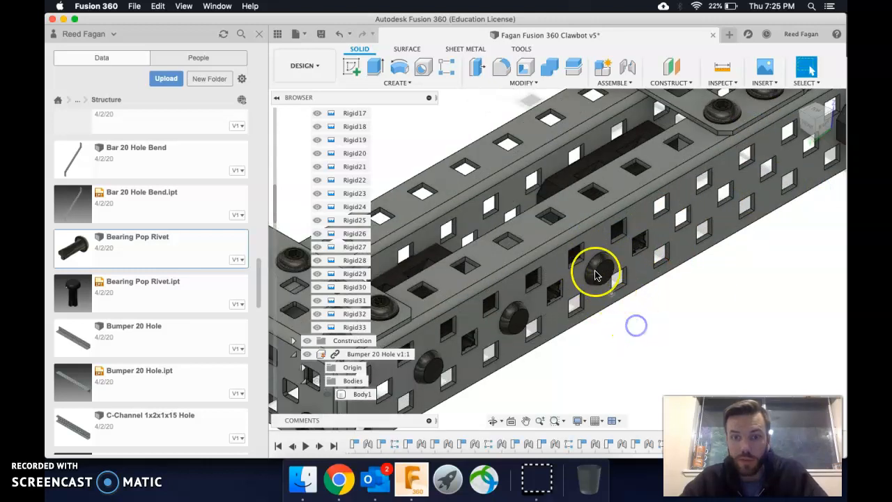
right_click(623, 343)
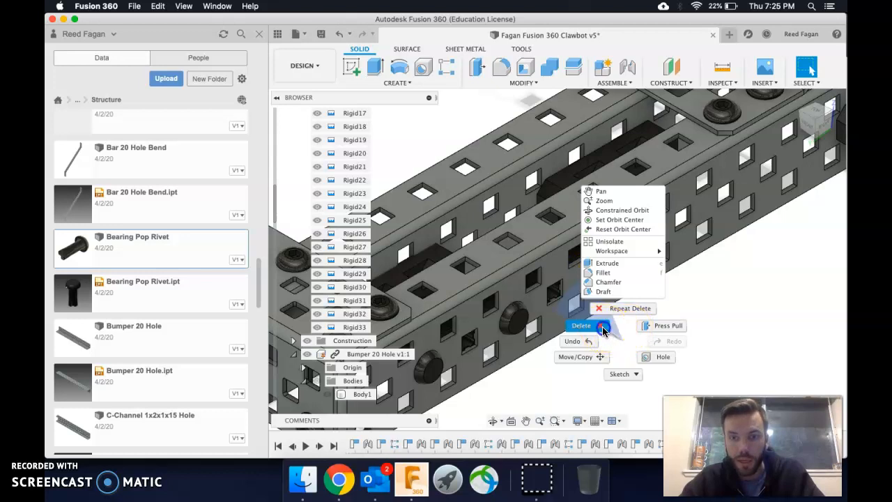
click(603, 328)
click(757, 174)
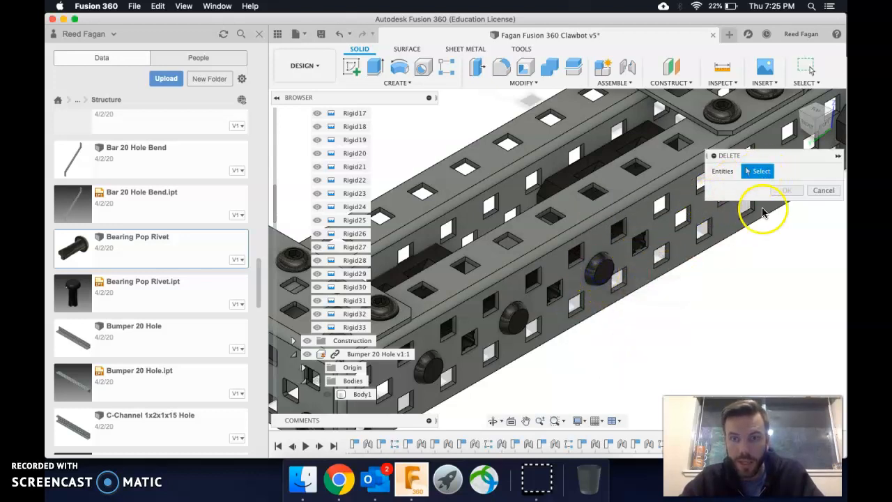
click(822, 191)
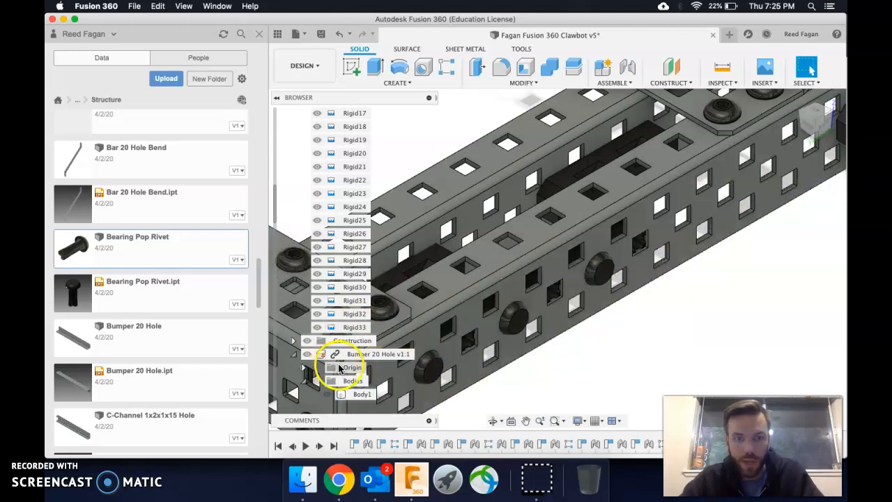
- Delete the component Bearing Pop Rivet v1:3, the third rivet along the chassis rail, despite its references in the timeline
scroll(341, 363, down, 3)
scroll(341, 363, down, 10)
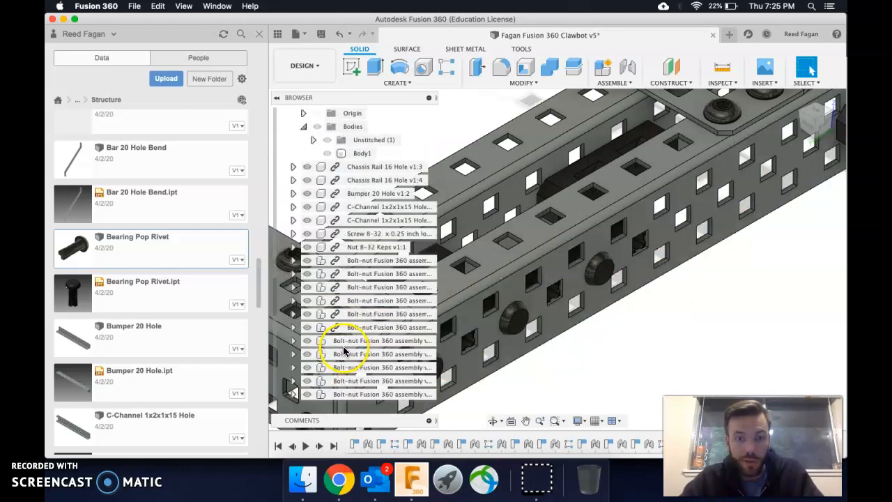
scroll(344, 350, down, 6)
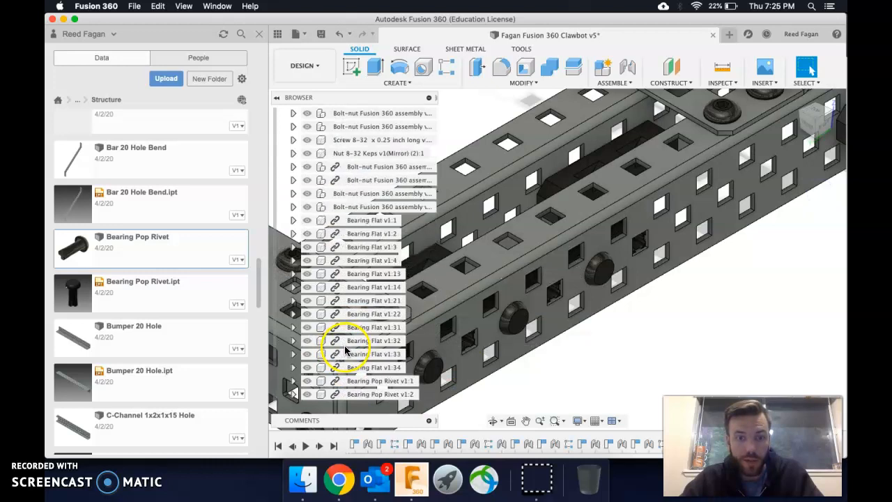
right_click(355, 393)
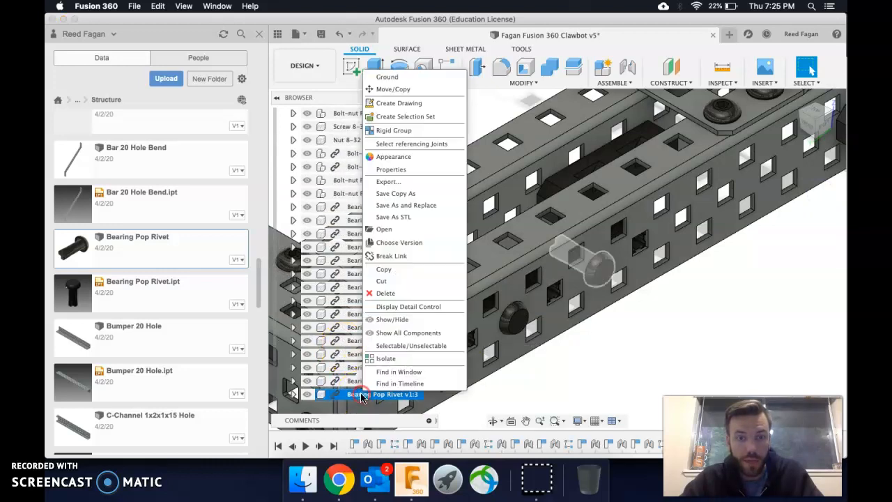
click(389, 293)
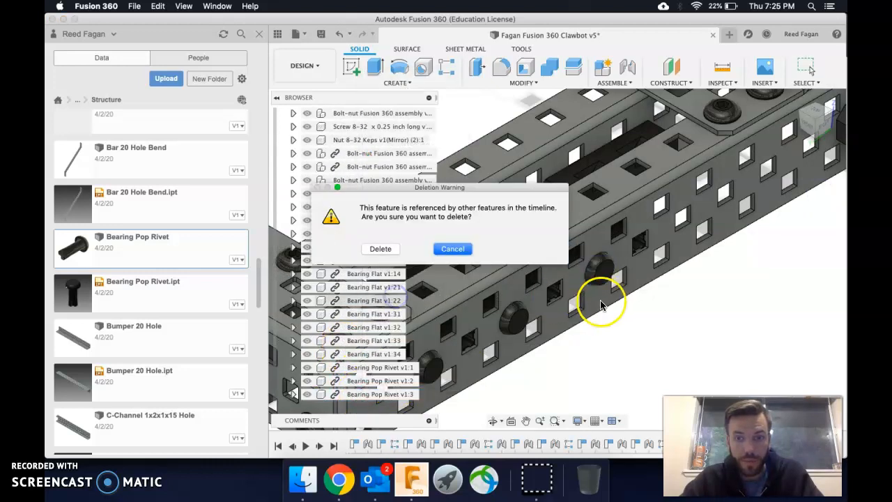
click(376, 252)
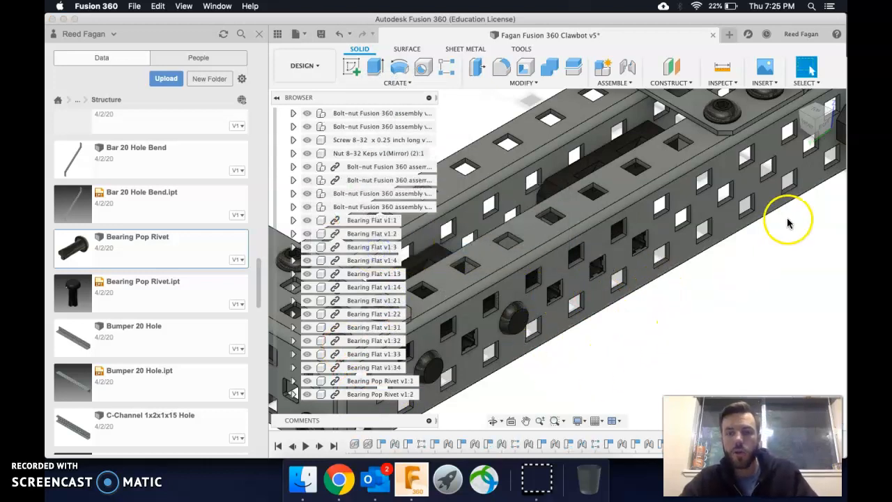
- Start a rectangular pattern of components with the two remaining bearing pop rivets on the chassis rail as its objects
click(824, 126)
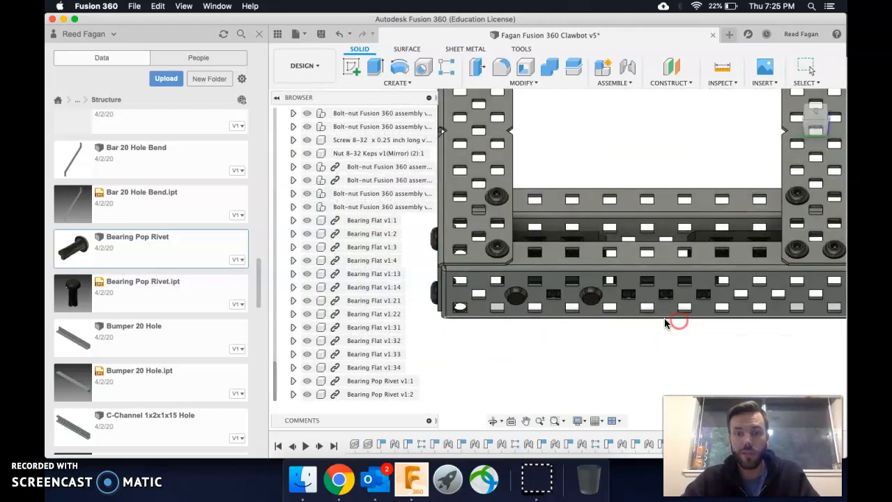
click(675, 322)
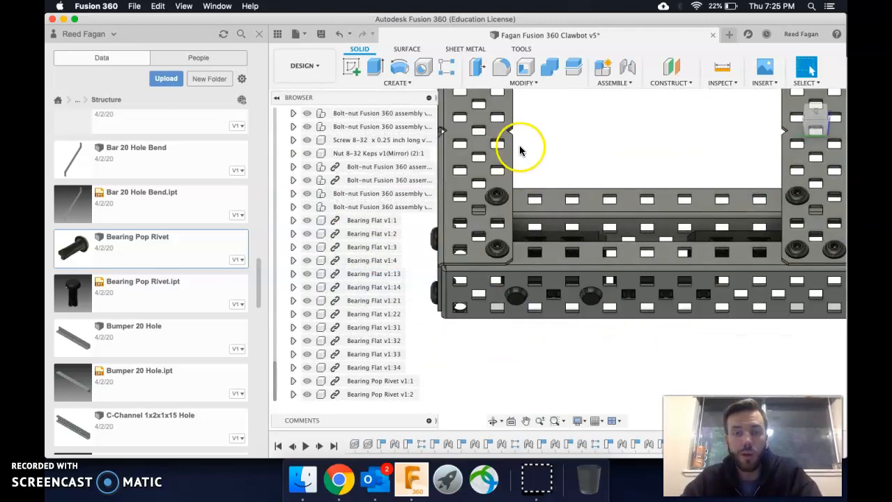
middle_drag(754, 231, 651, 211)
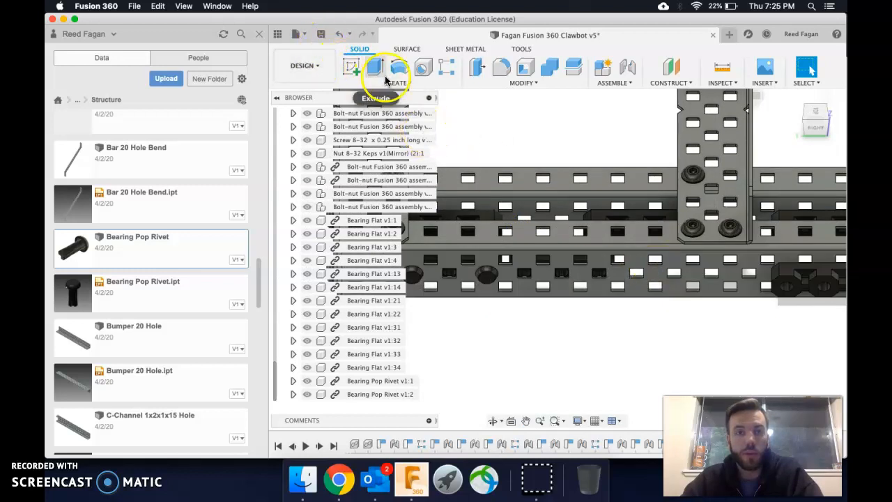
click(447, 67)
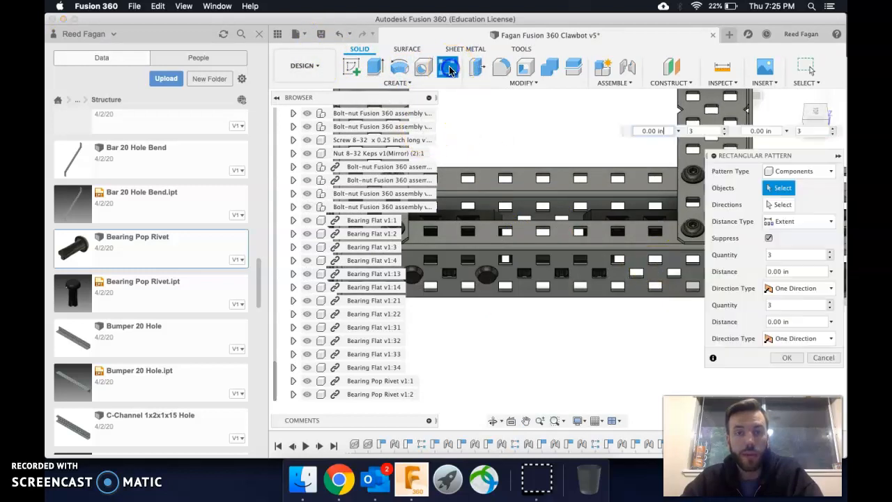
click(257, 37)
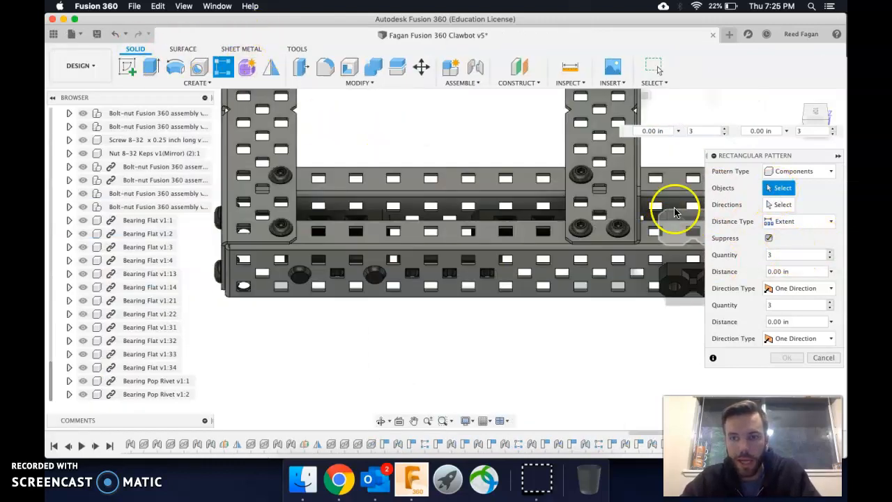
click(832, 174)
click(805, 219)
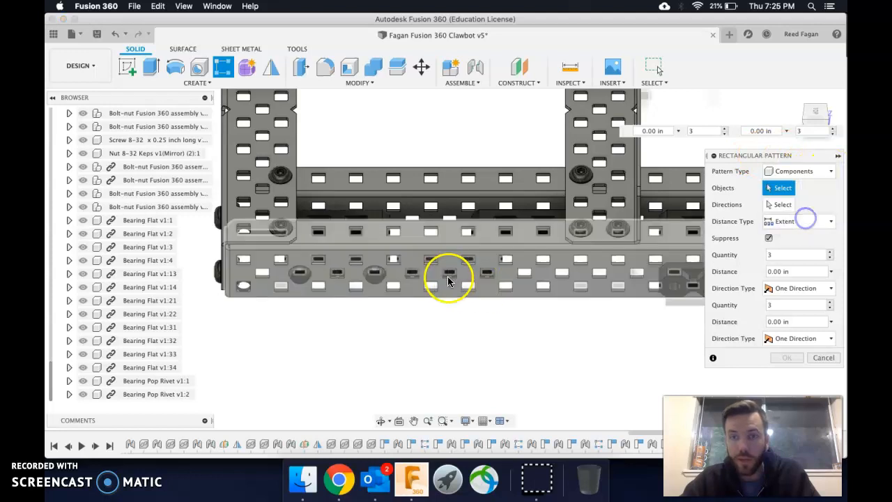
click(299, 280)
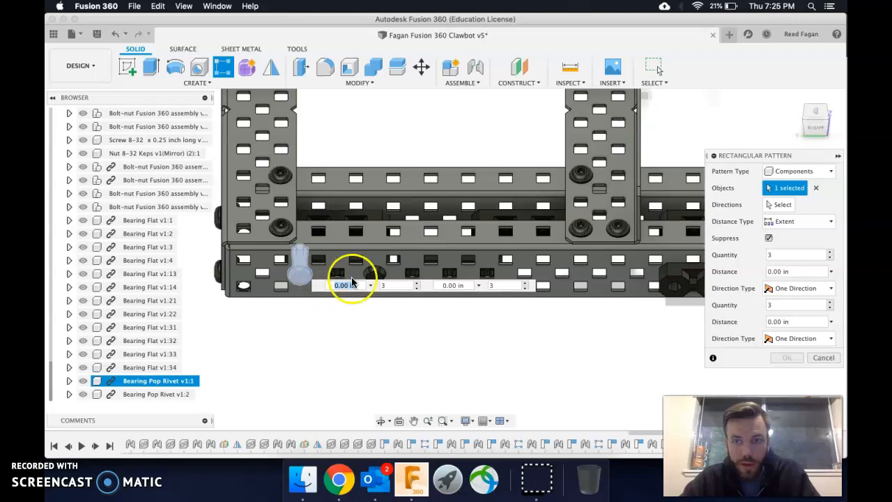
click(373, 279)
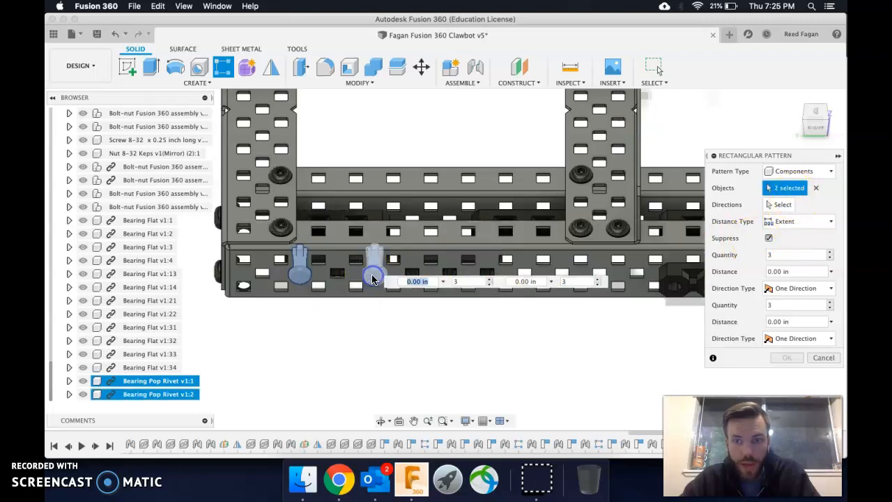
- Pattern the two rivets along the chassis rail's long edge with quantity 3 and an extent distance of -5 in
click(778, 206)
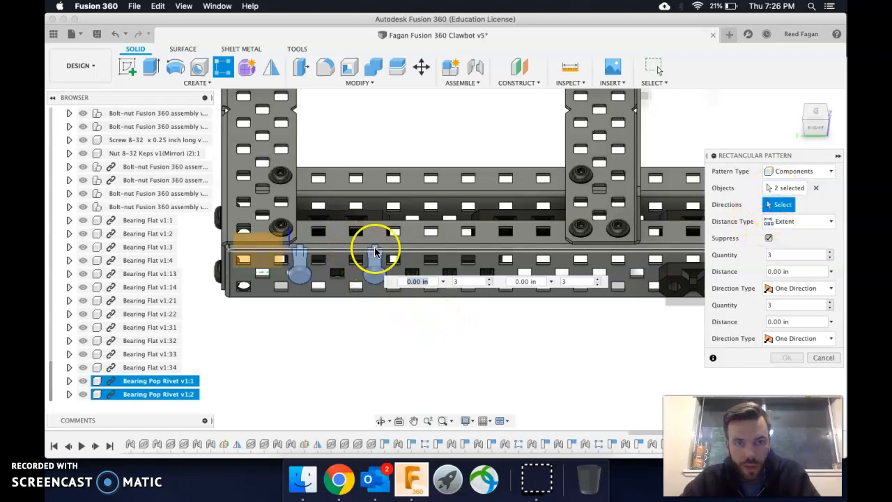
click(408, 249)
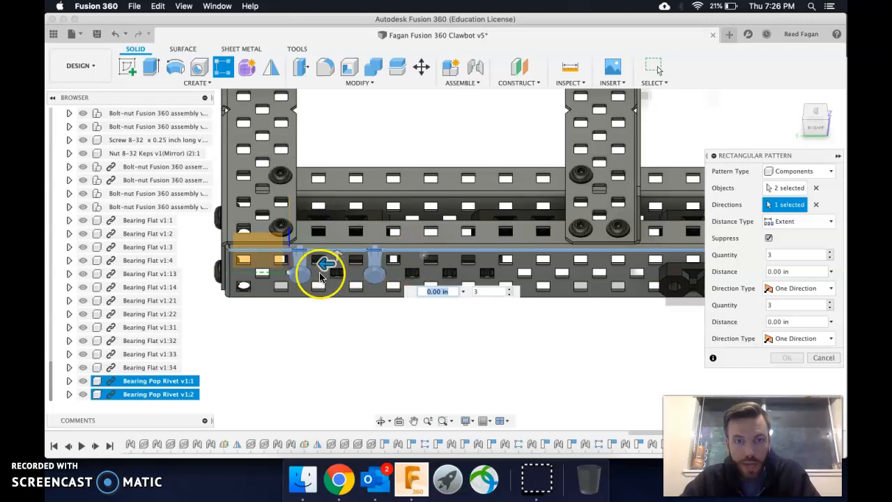
key(Tab)
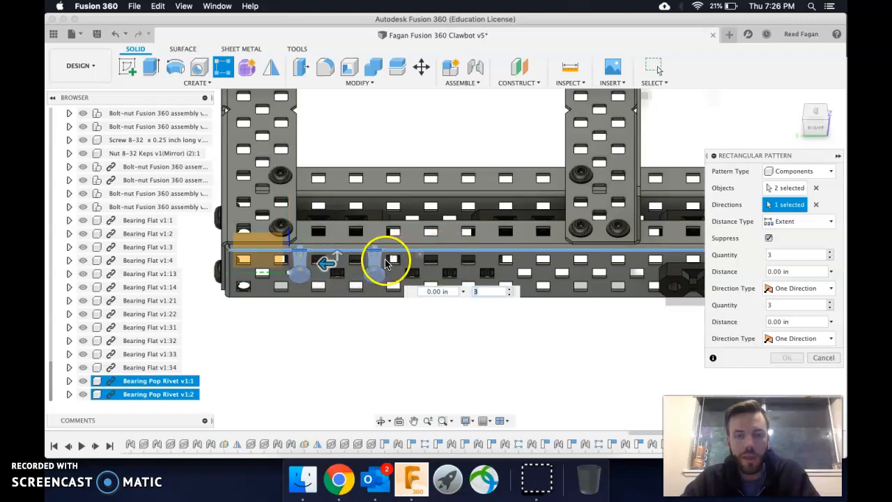
key(Tab)
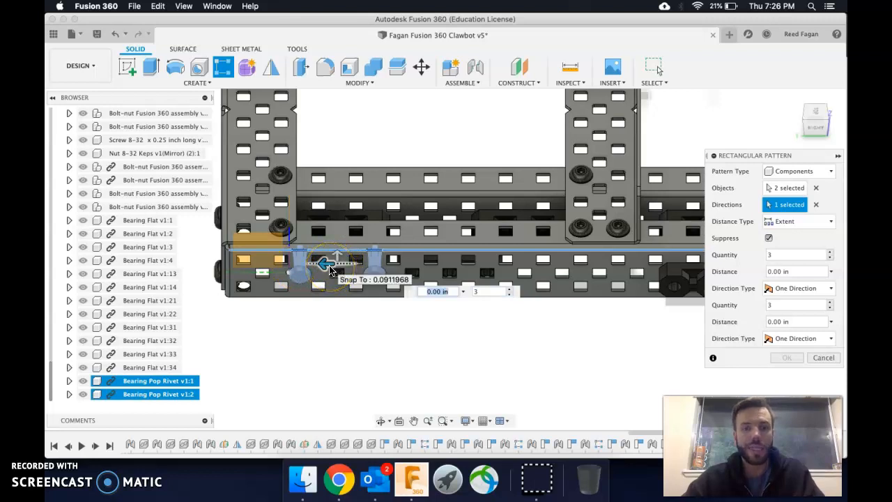
key(Tab)
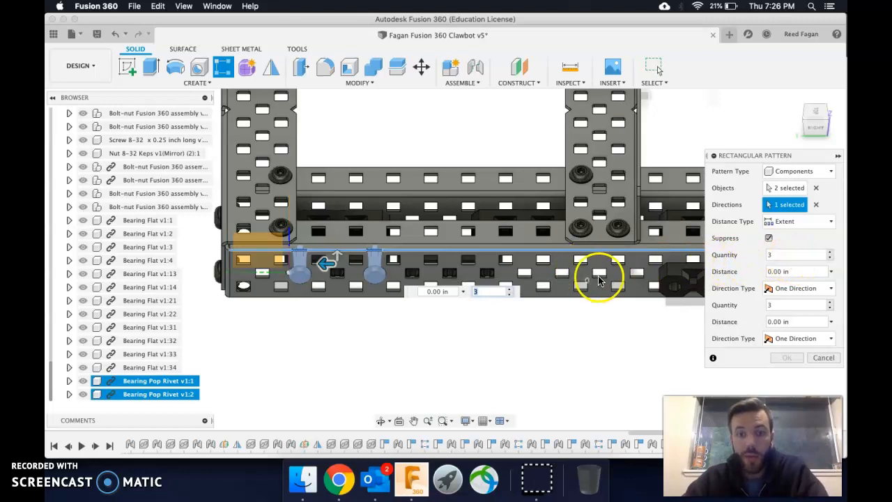
click(326, 265)
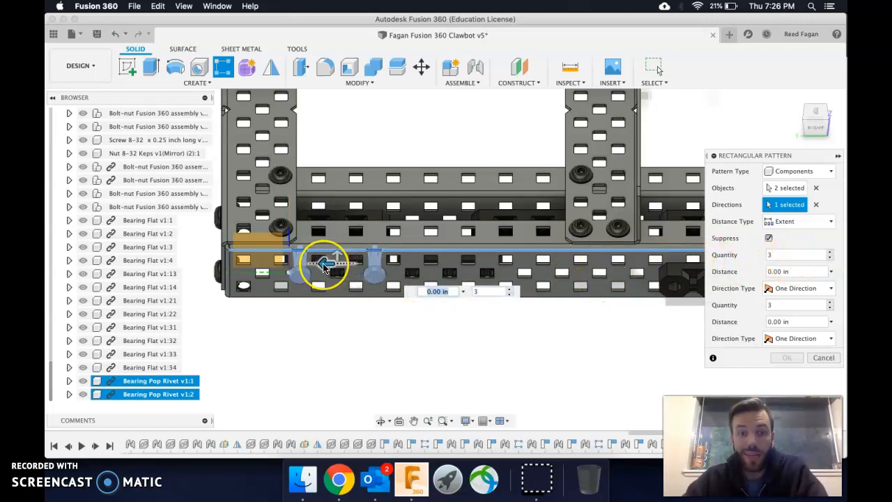
drag(325, 267, 651, 261)
click(757, 289)
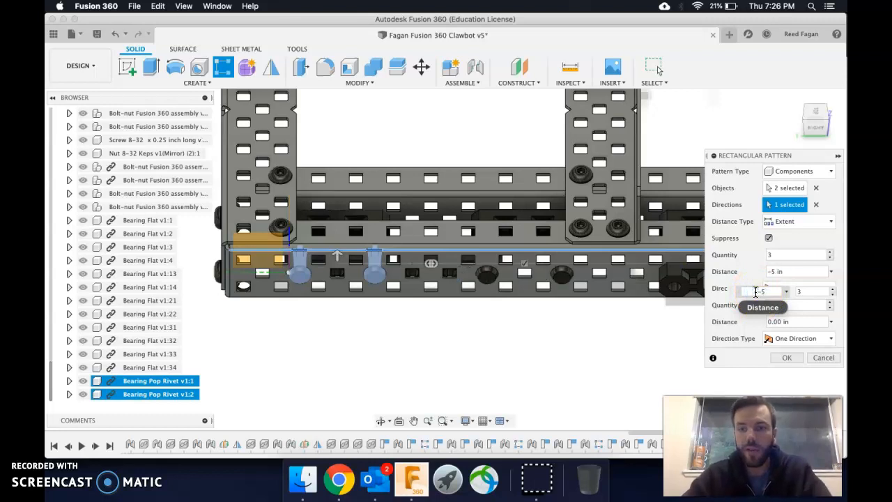
key(Return)
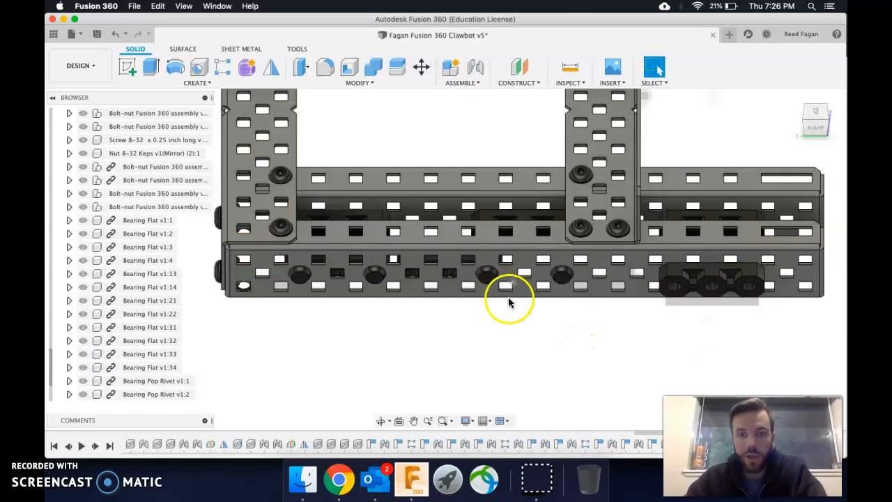